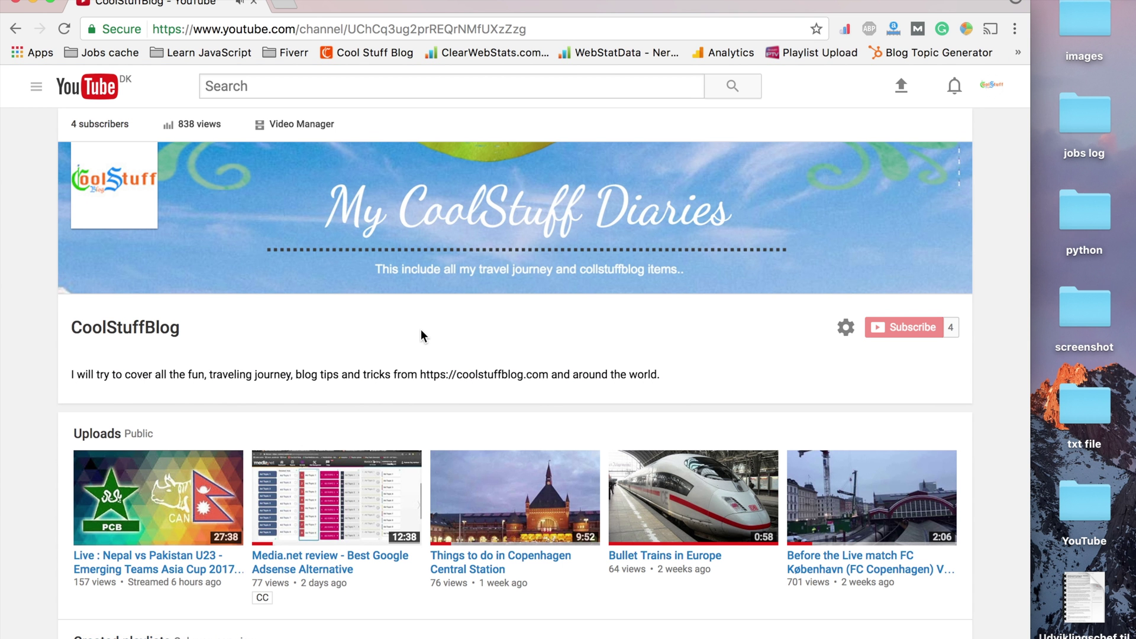
# Step: Scroll up and down through the CoolStuffBlog channel page to browse its content
pyautogui.scroll(-3, 420, 331)
pyautogui.scroll(3, 420, 331)
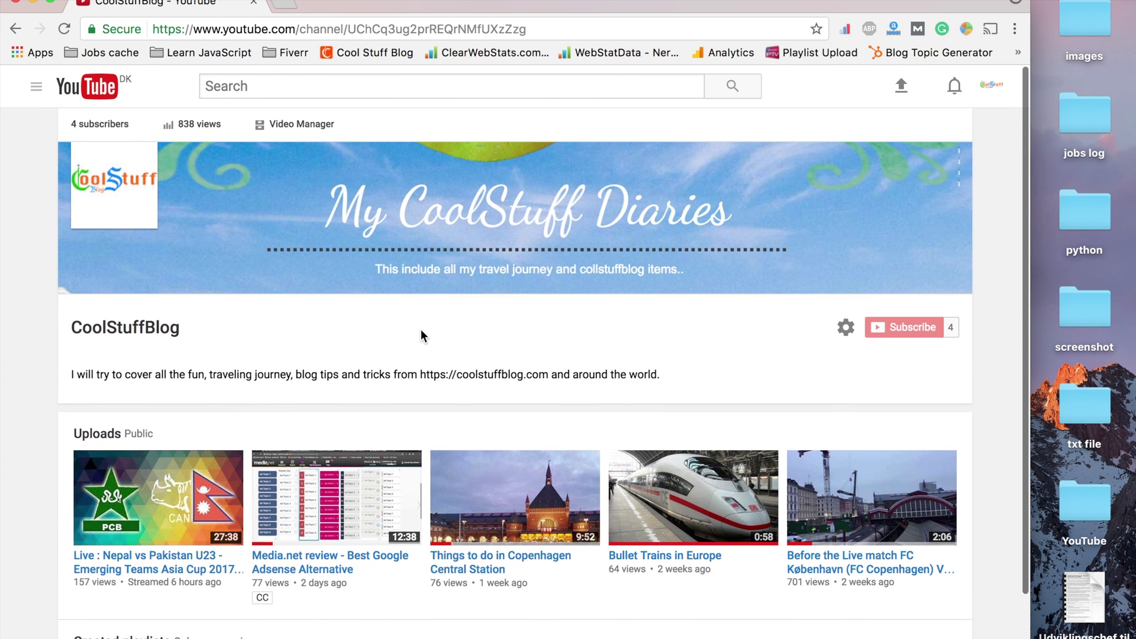
pyautogui.scroll(-1, 420, 336)
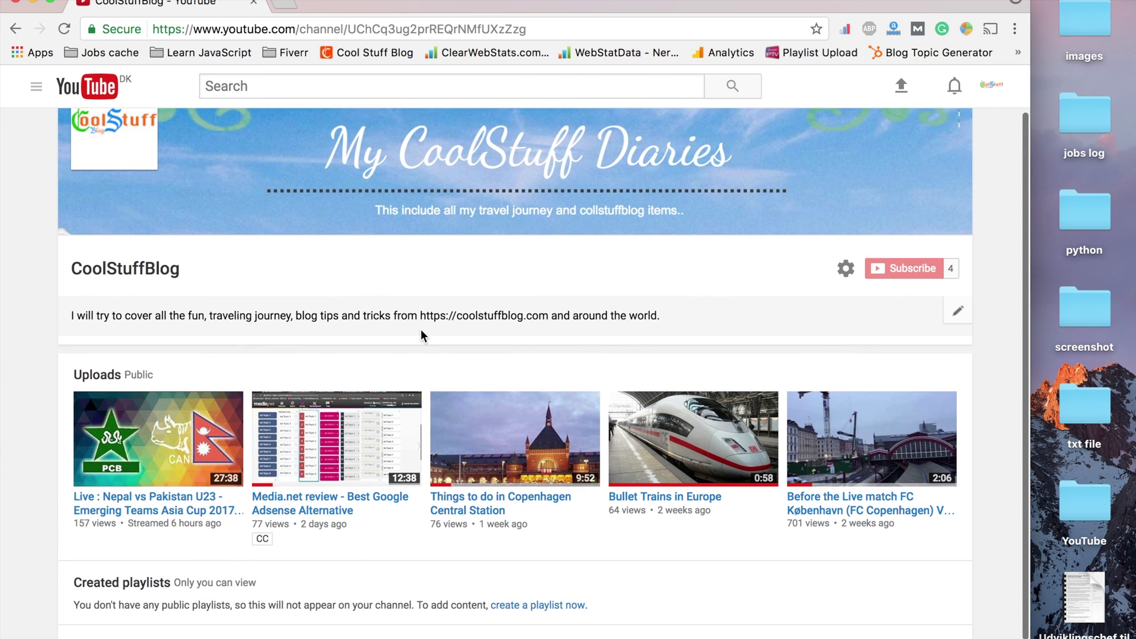
pyautogui.scroll(-1, 643, 283)
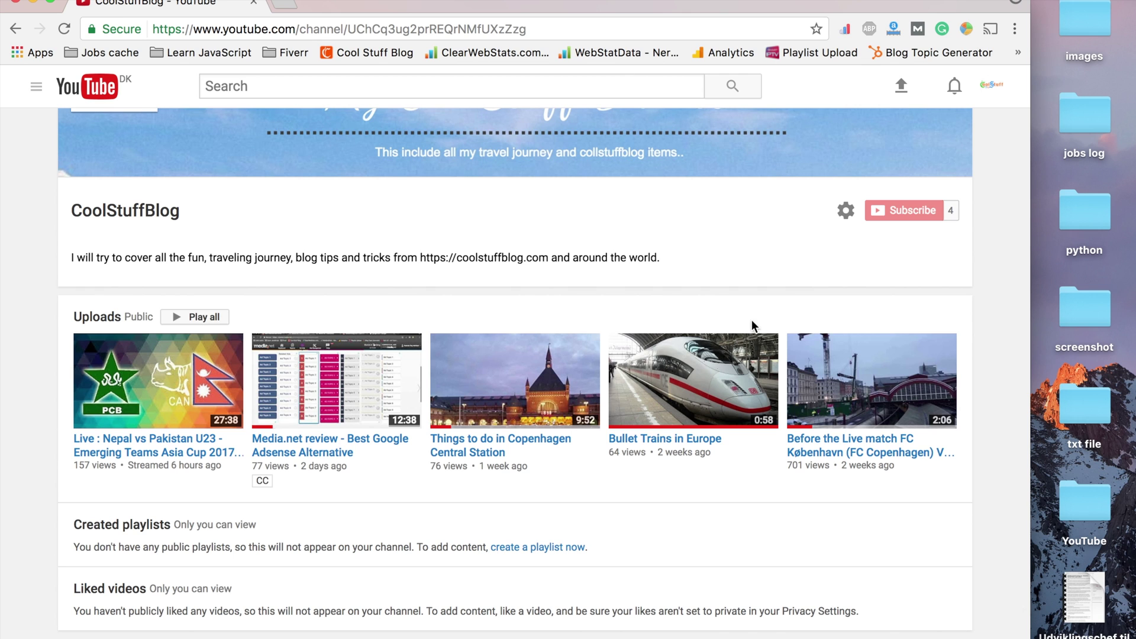
pyautogui.scroll(2, 889, 274)
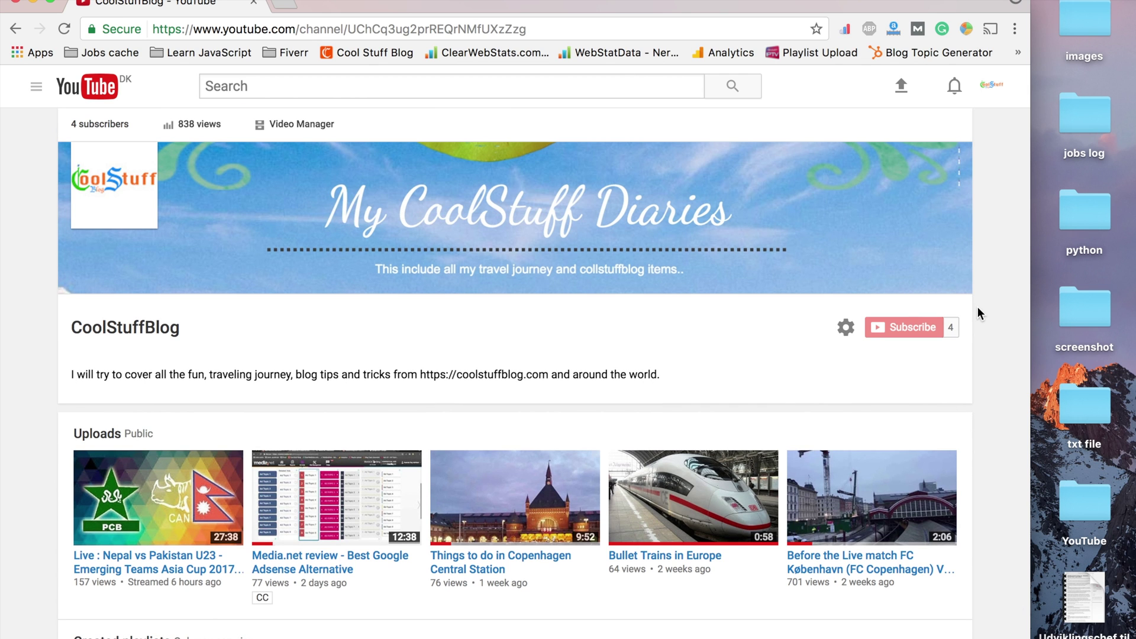
pyautogui.scroll(-1, 977, 307)
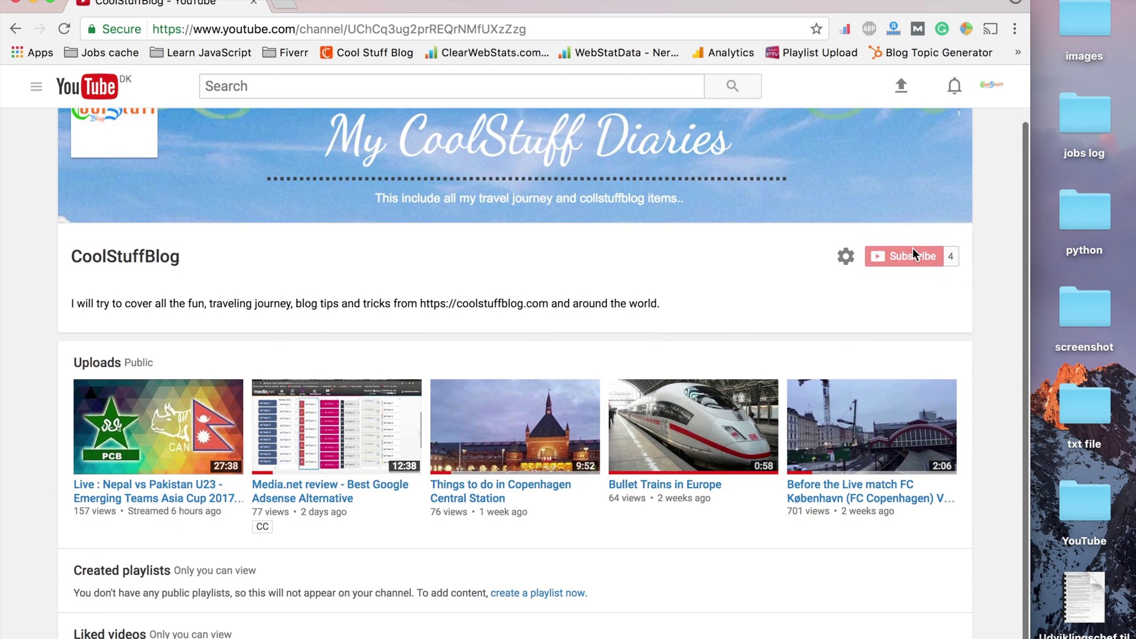
pyautogui.scroll(-2, 986, 368)
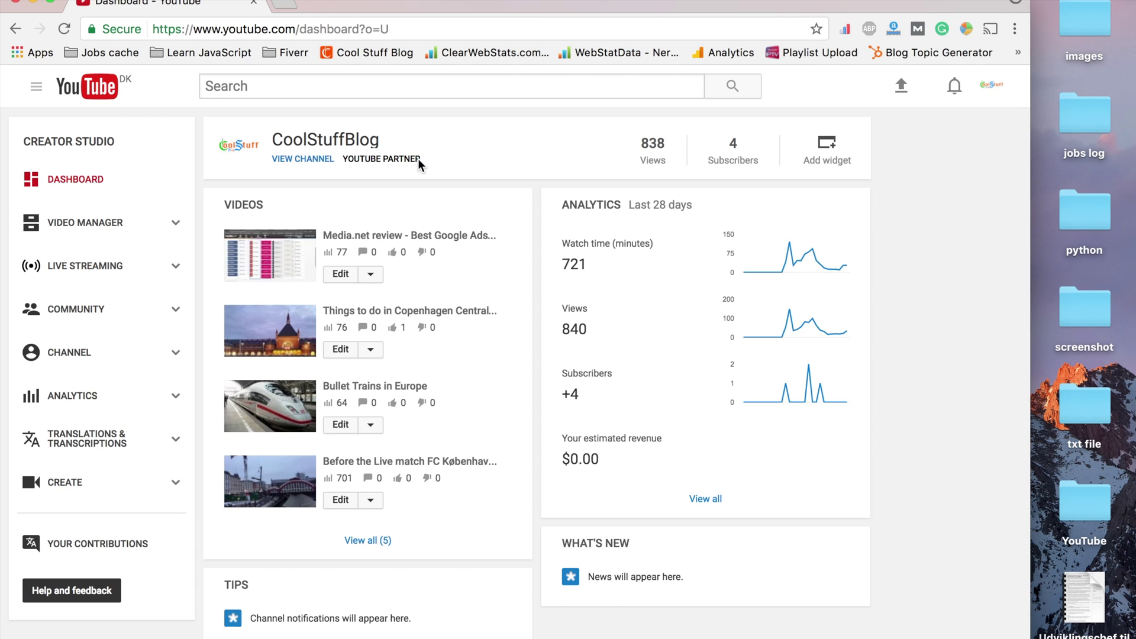
pyautogui.moveTo(427, 161); pyautogui.dragTo(344, 156)
pyautogui.click(394, 158)
pyautogui.moveTo(343, 157); pyautogui.dragTo(431, 155)
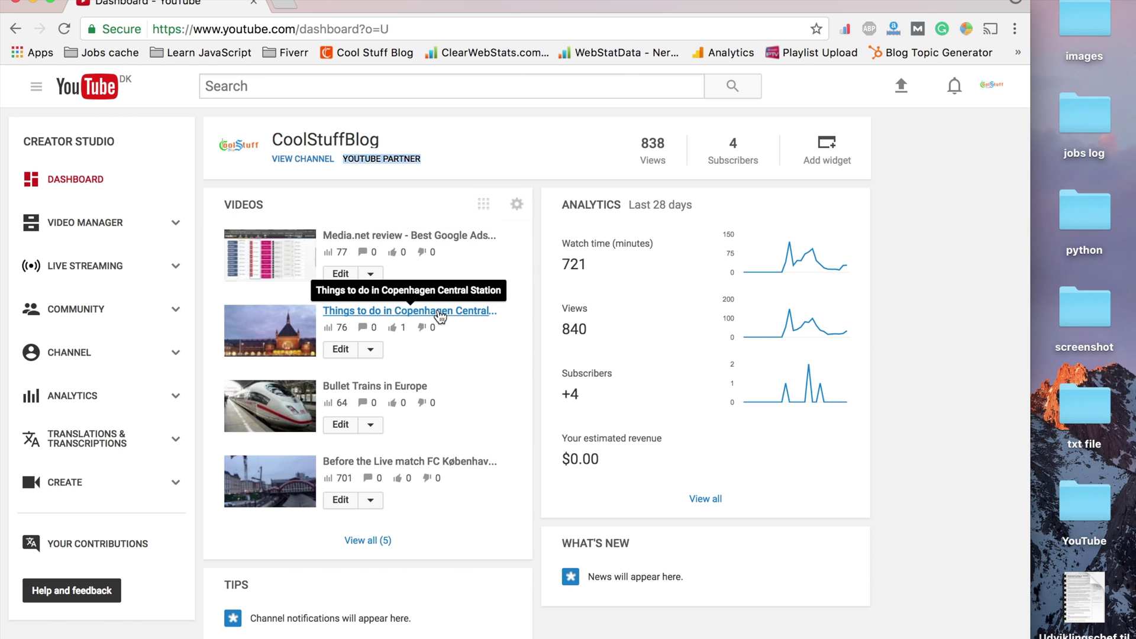
pyautogui.click(448, 153)
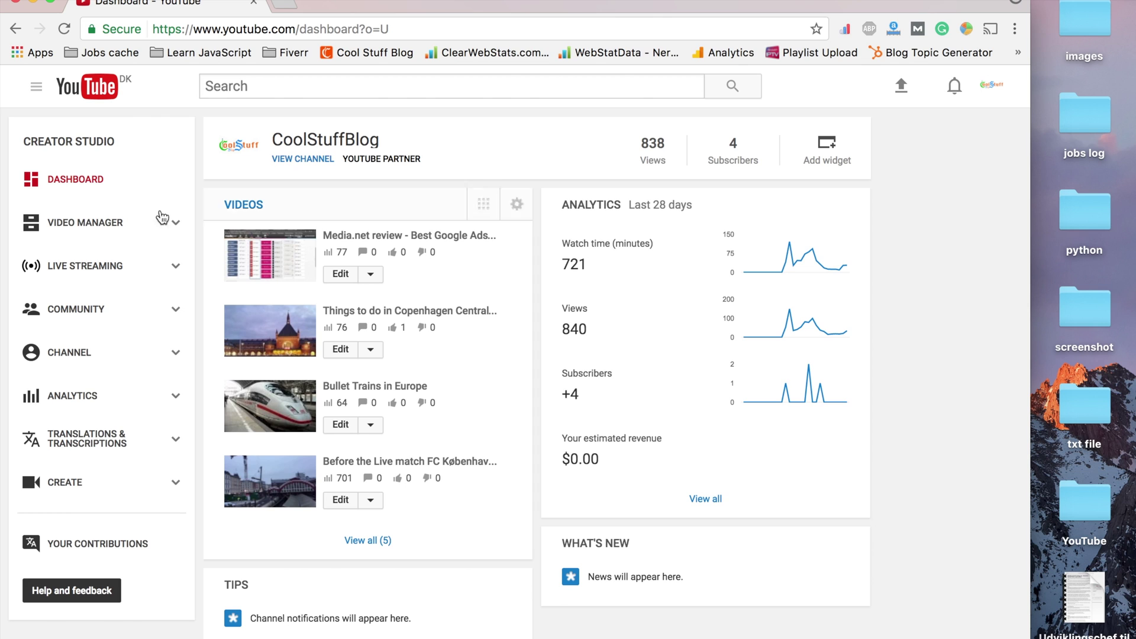
pyautogui.click(99, 227)
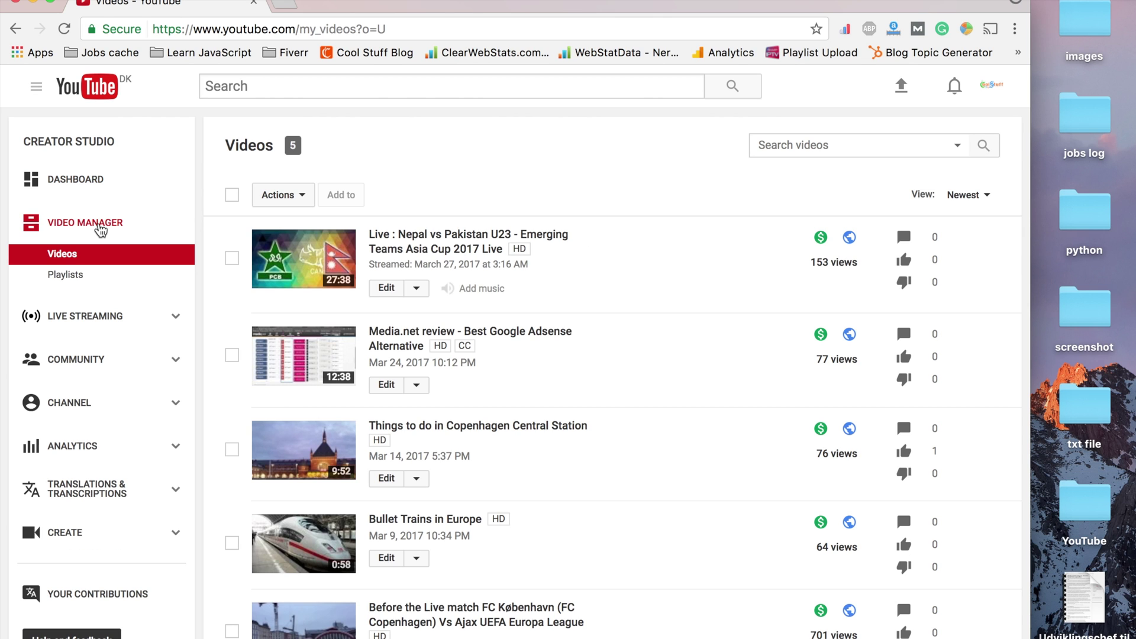
# Step: Scroll through the Videos list of the channel's five uploads, reviewing monetization and view counts
pyautogui.scroll(-5, 627, 285)
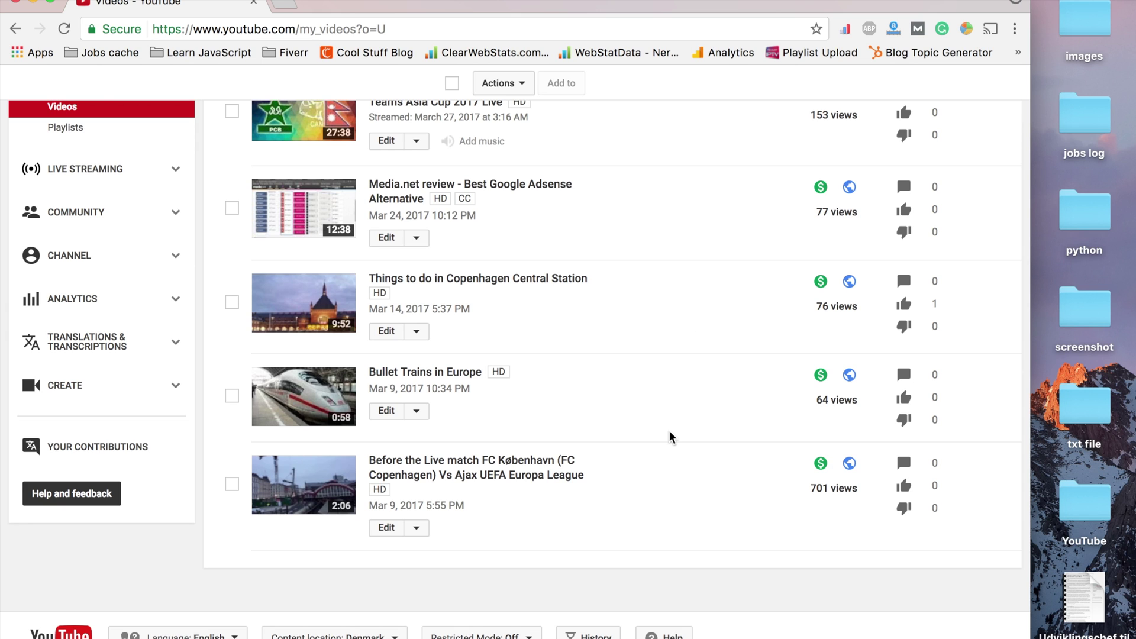
pyautogui.scroll(3, 669, 436)
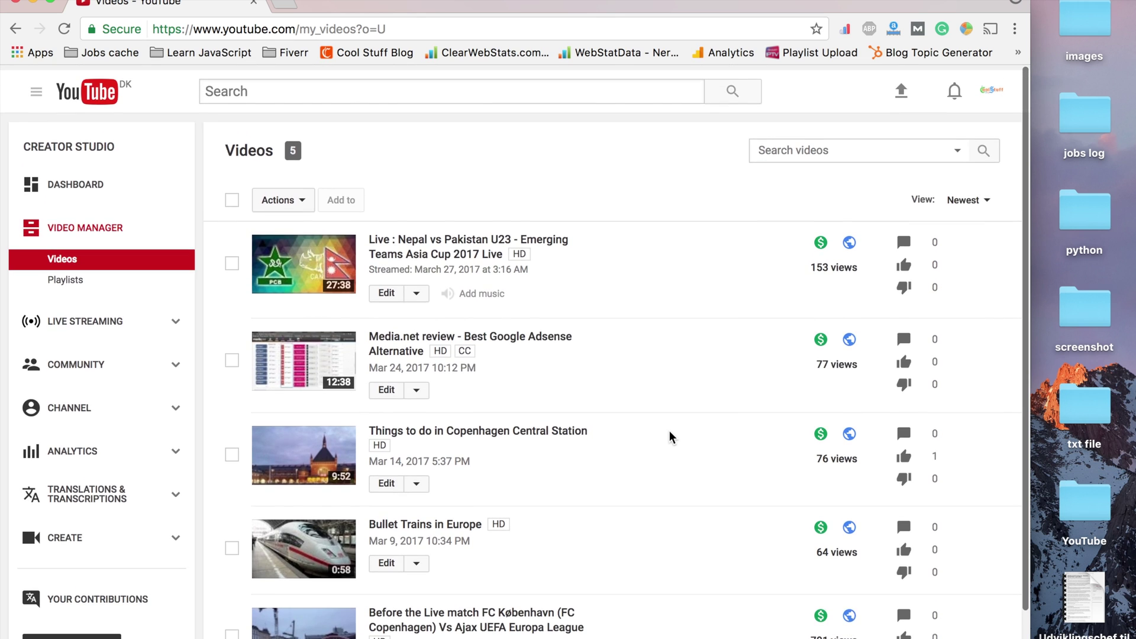
pyautogui.scroll(-5, 669, 436)
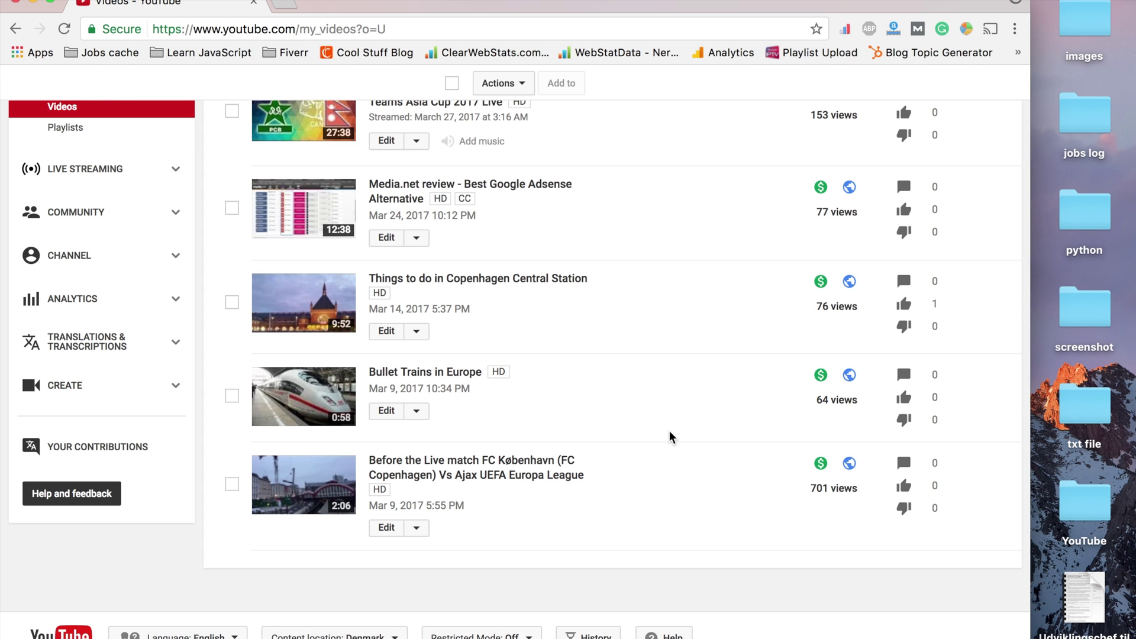
pyautogui.scroll(3, 669, 437)
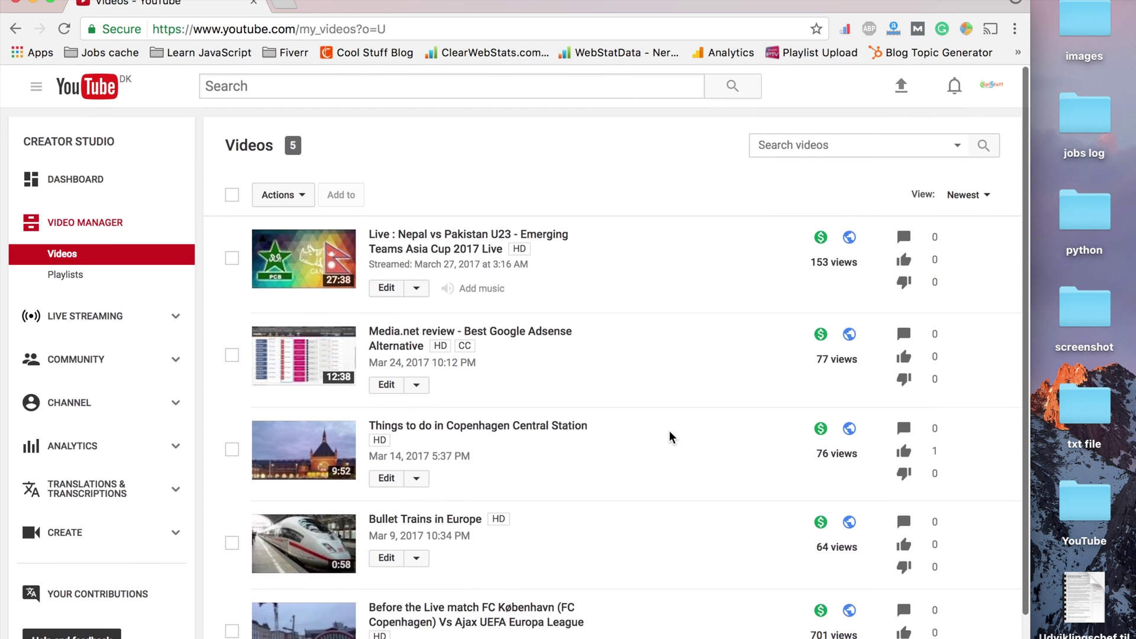
pyautogui.scroll(-3, 669, 437)
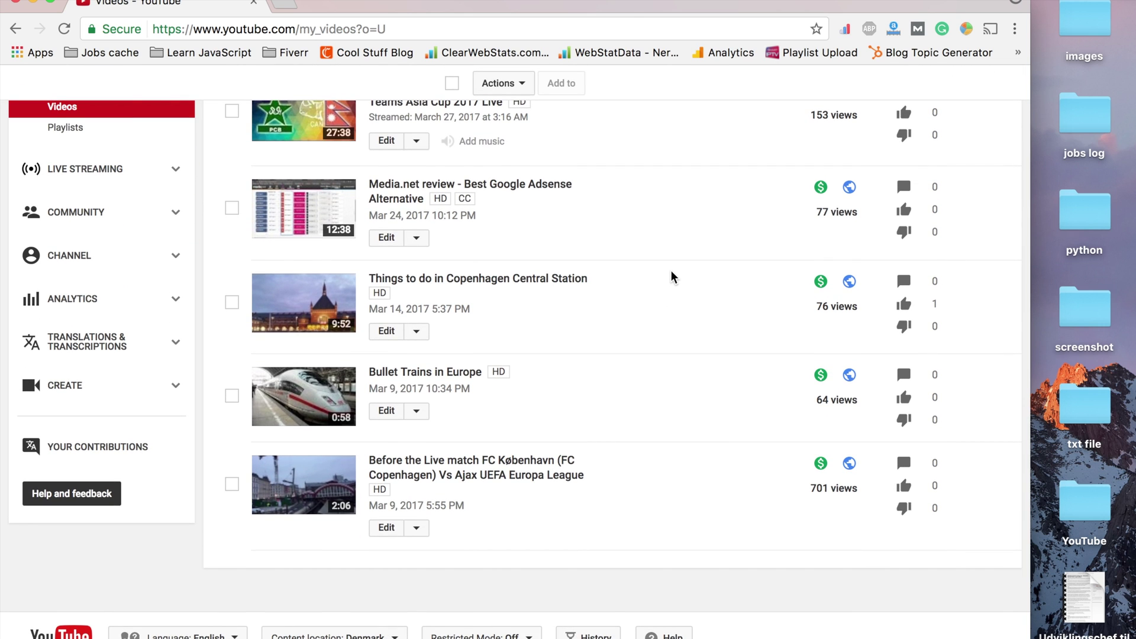
pyautogui.scroll(3, 671, 271)
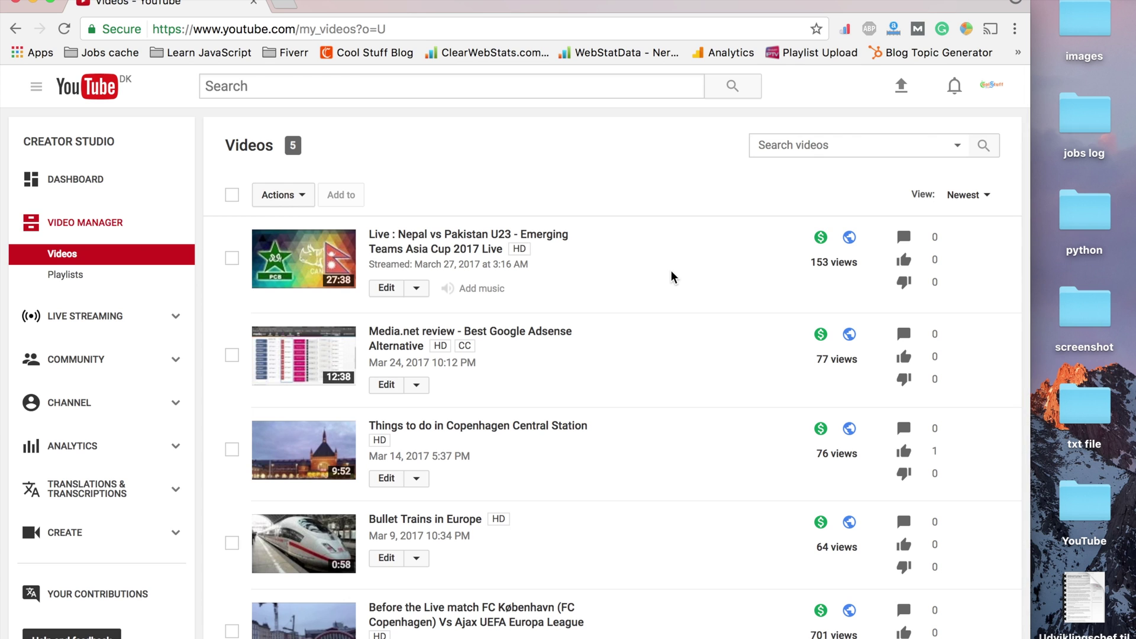
pyautogui.scroll(-3, 671, 271)
pyautogui.scroll(1, 671, 271)
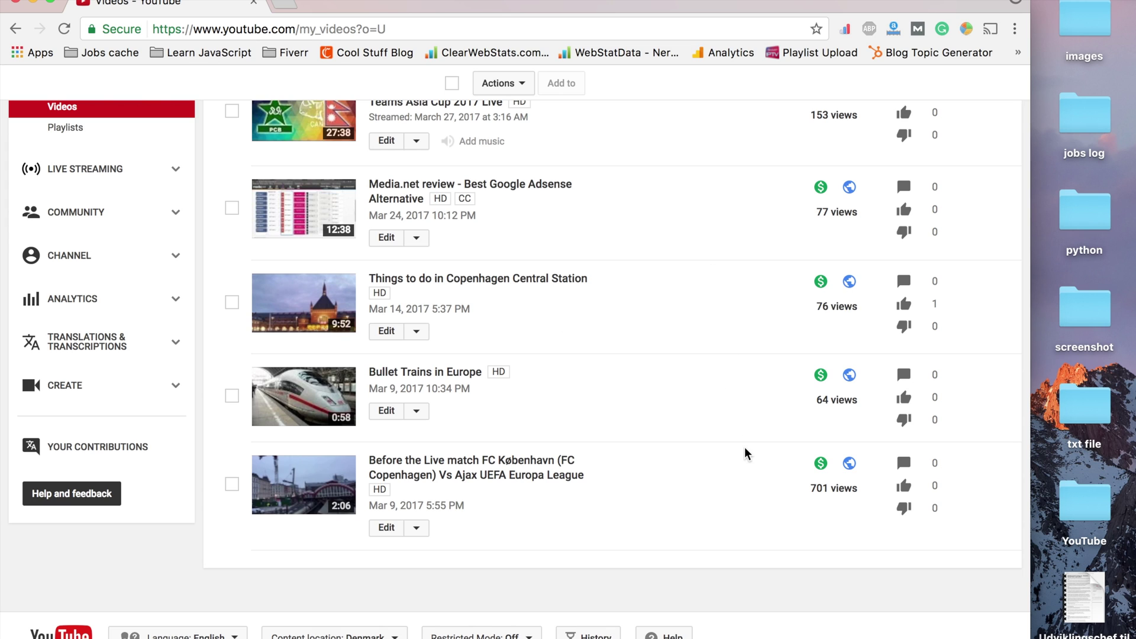
pyautogui.scroll(5, 744, 446)
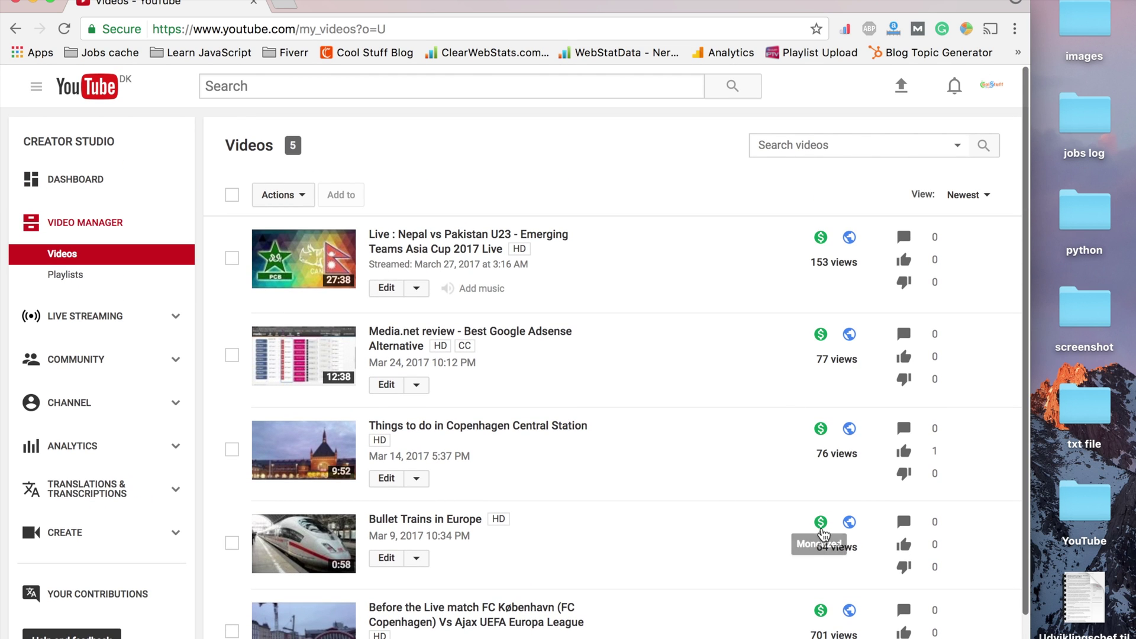
pyautogui.scroll(-5, 684, 609)
pyautogui.scroll(4, 684, 610)
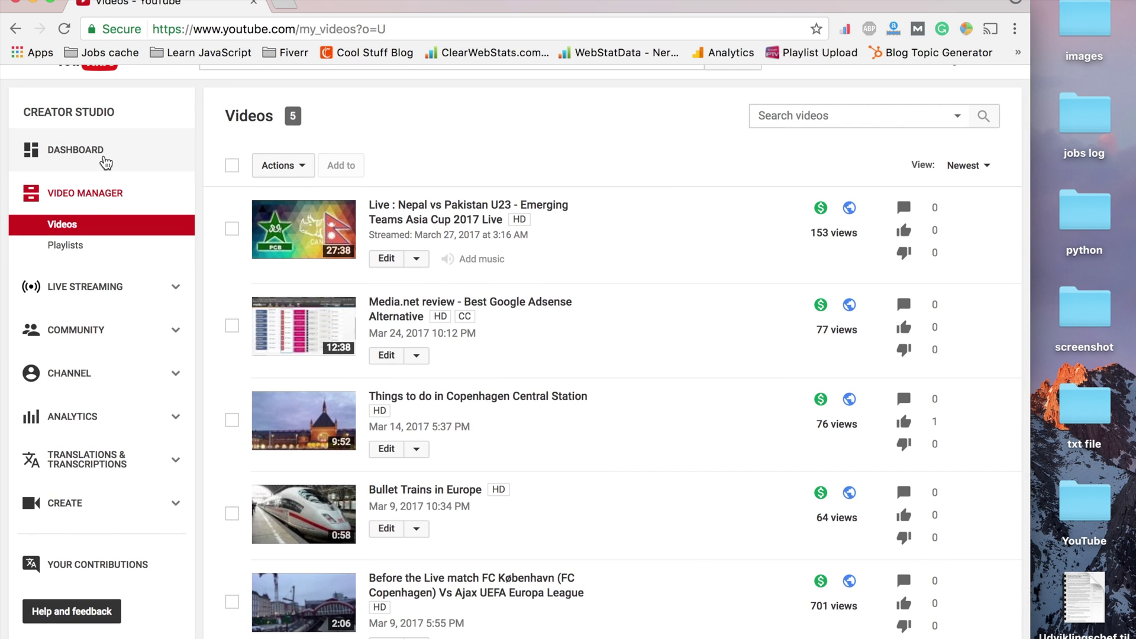
pyautogui.scroll(1, 982, 130)
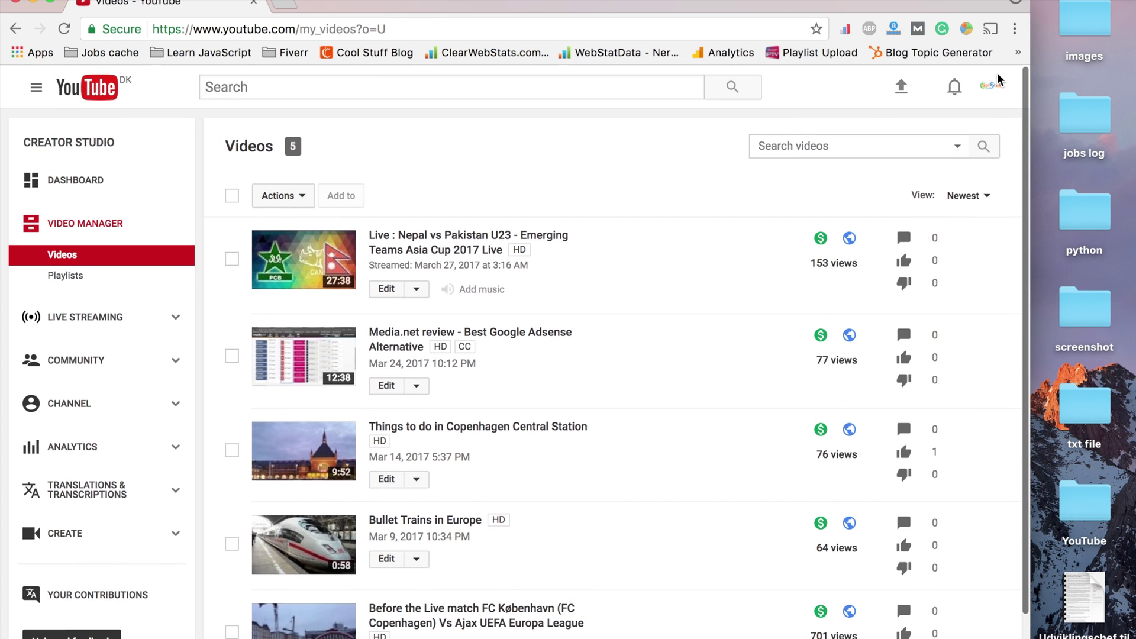
# Step: Revisit the YouTube account settings and the CoolStuffBlog channel page from the account menu
pyautogui.click(993, 86)
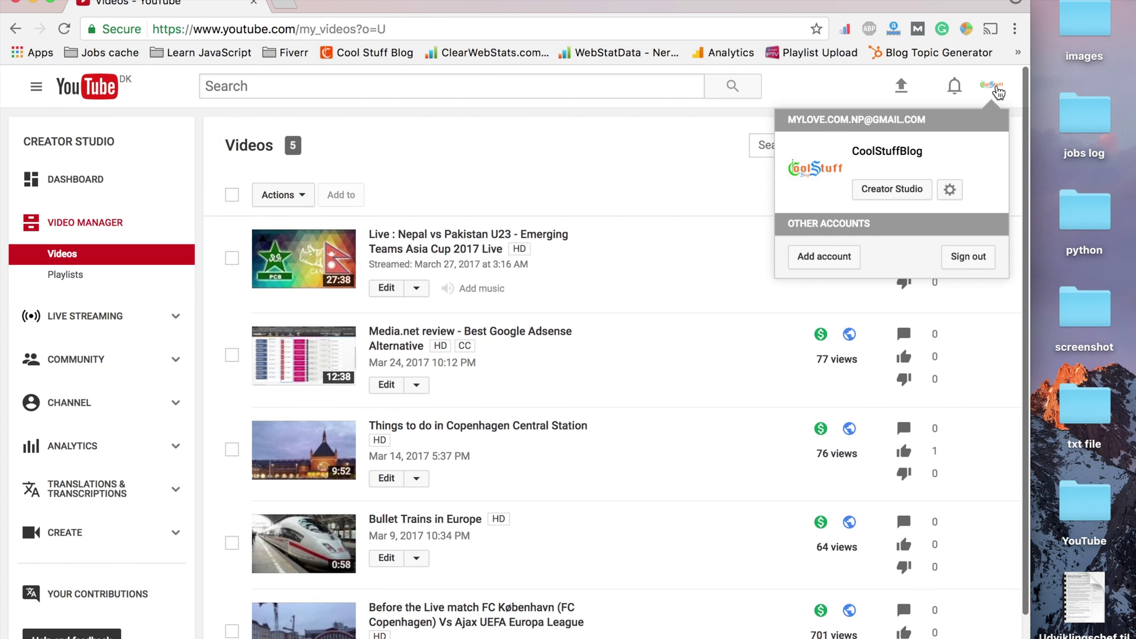
pyautogui.click(950, 190)
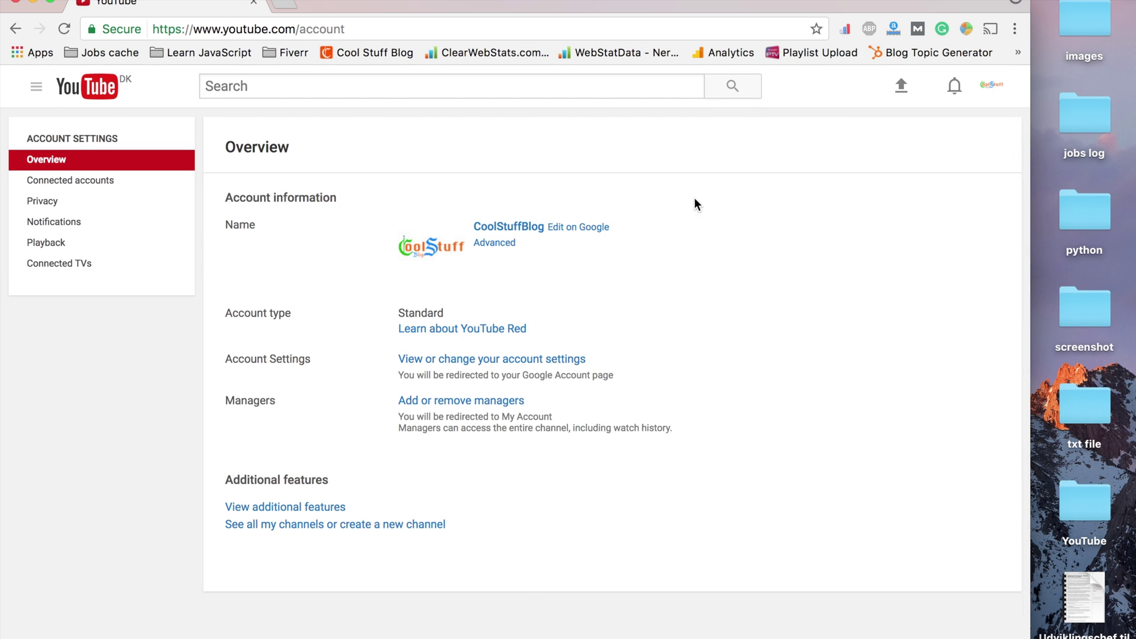
pyautogui.click(523, 230)
pyautogui.scroll(-1, 462, 414)
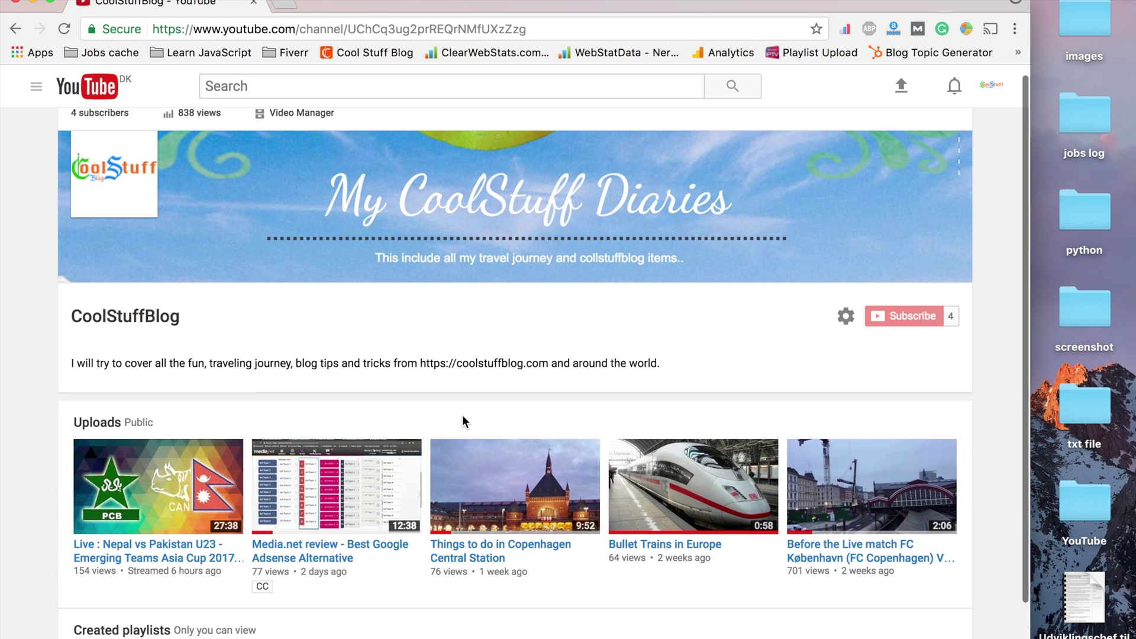
# Step: Return to the dashboard and Video Manager, then go to Channel > Status and features
pyautogui.click(16, 28)
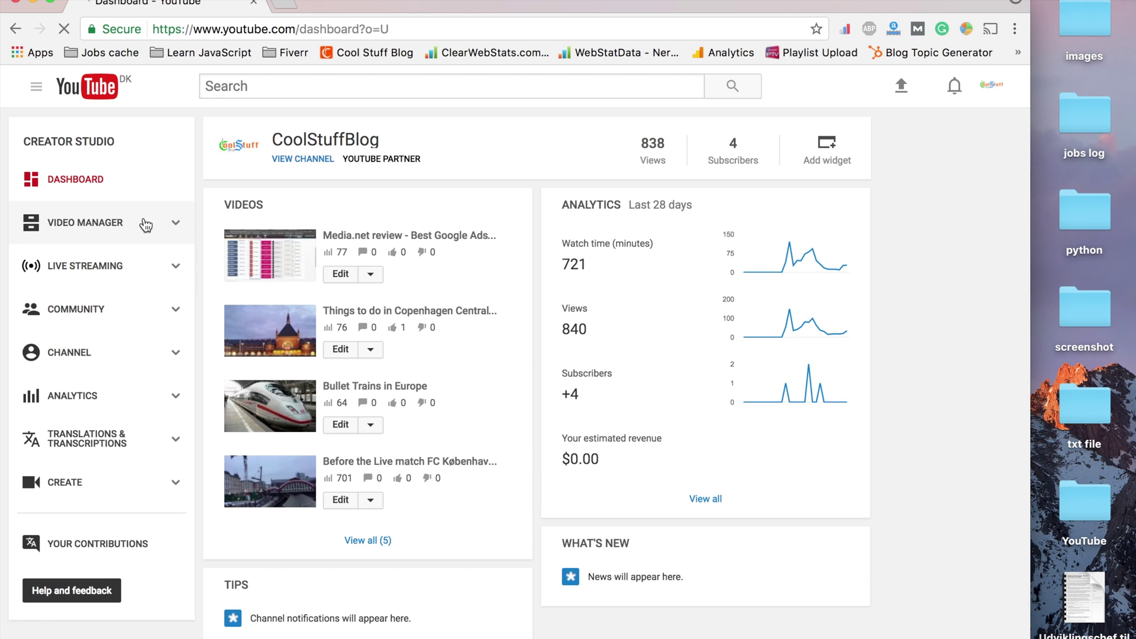
pyautogui.click(146, 224)
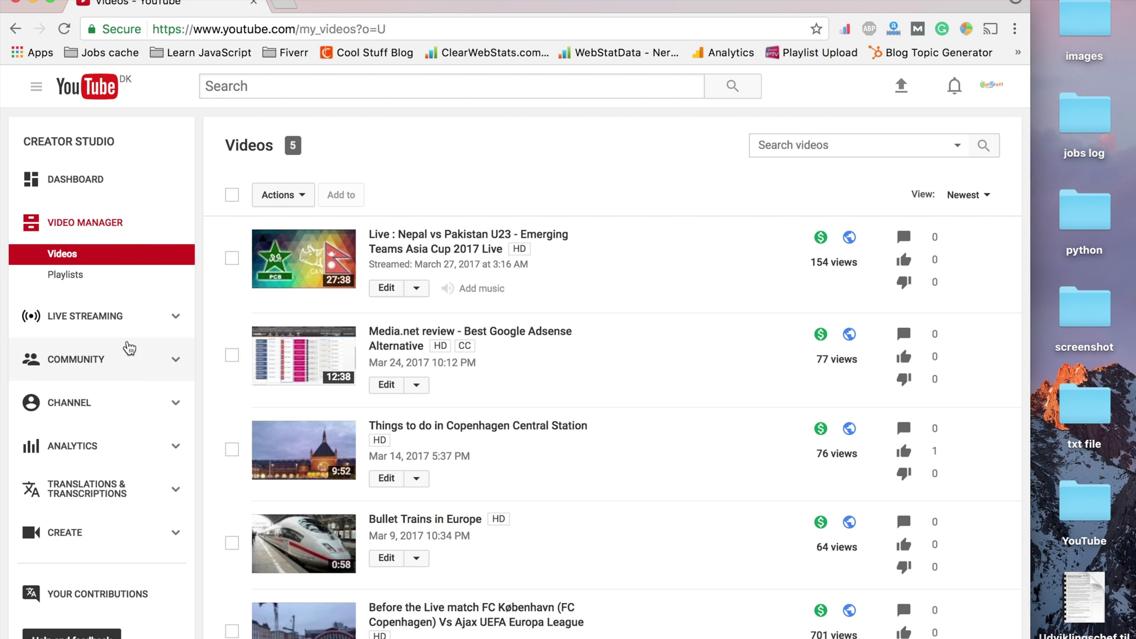
pyautogui.click(122, 404)
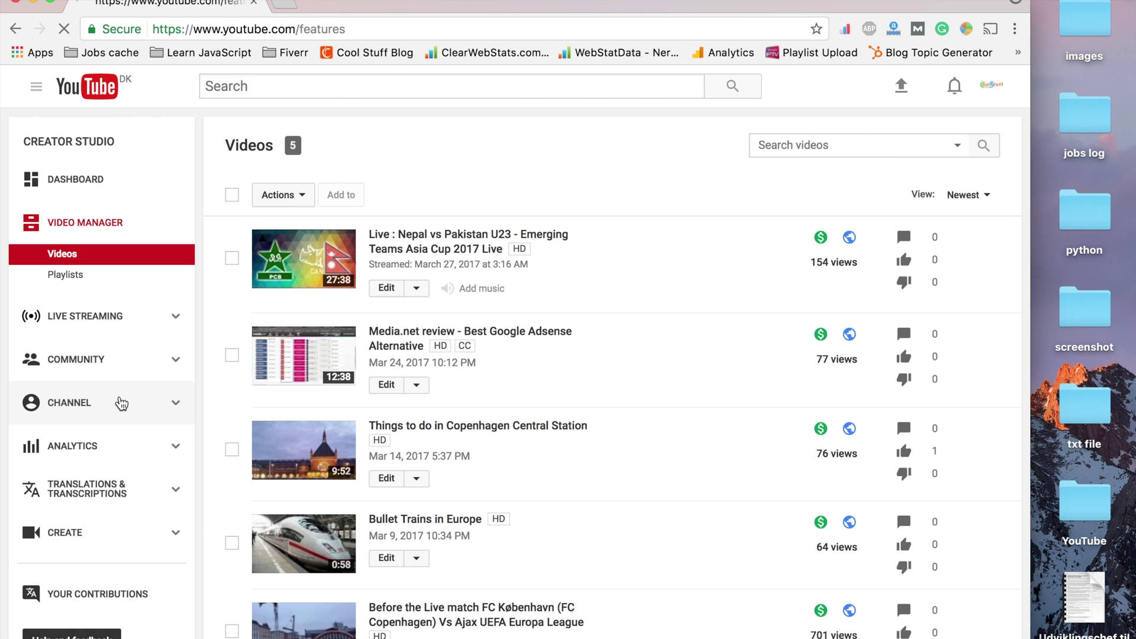
# Step: Highlight the Partner Verified status text on the Status and Features page
pyautogui.scroll(-4, 344, 453)
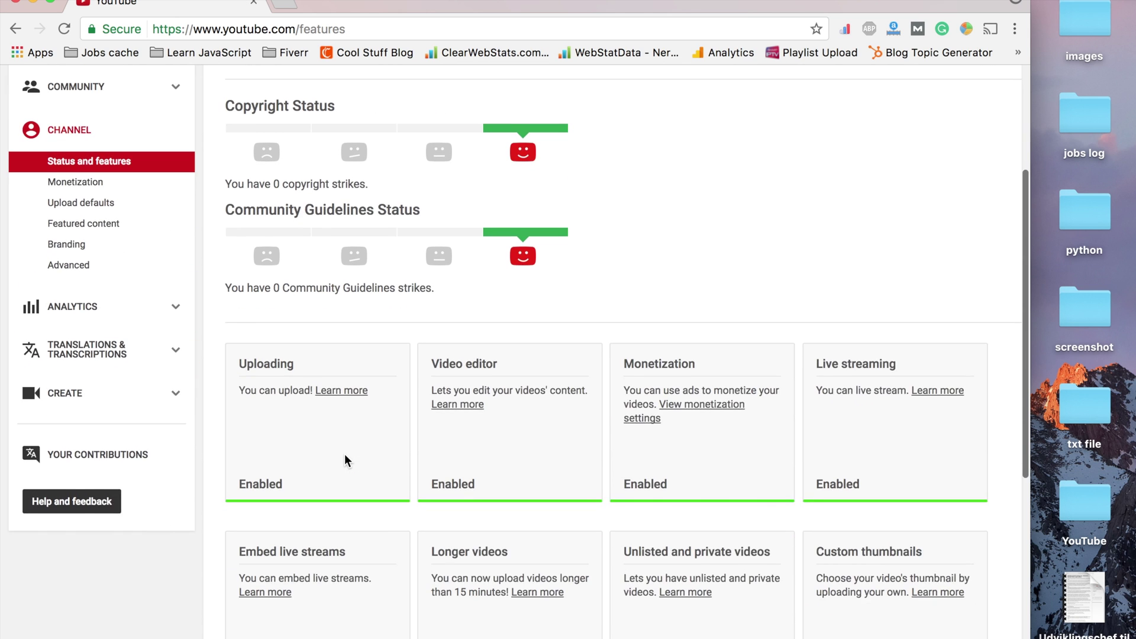
pyautogui.scroll(2, 344, 453)
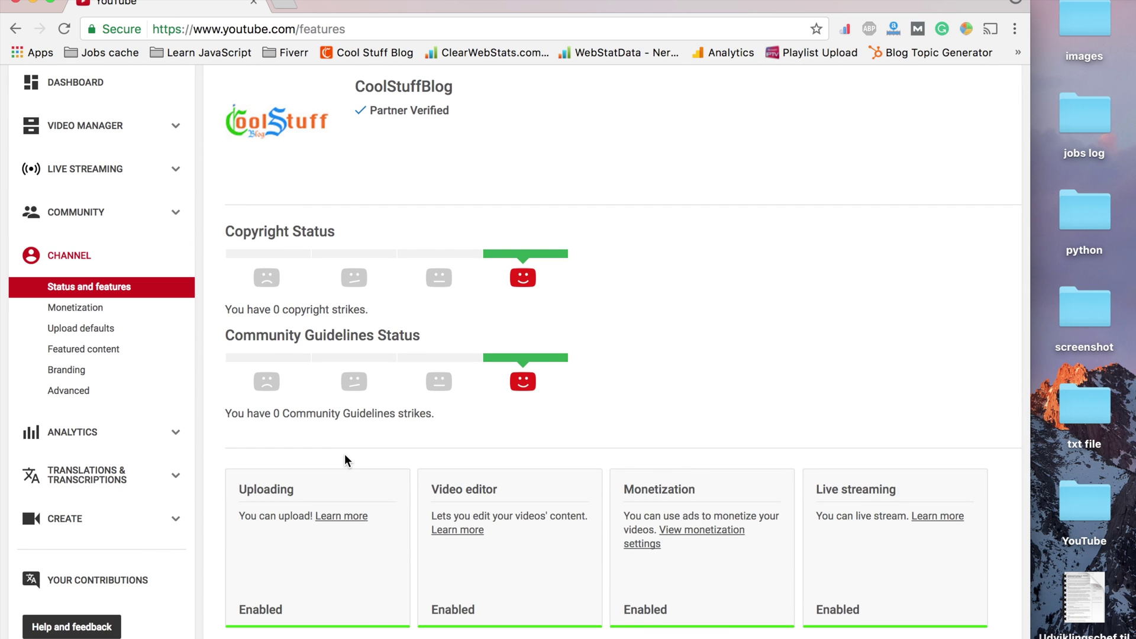
pyautogui.scroll(1, 846, 336)
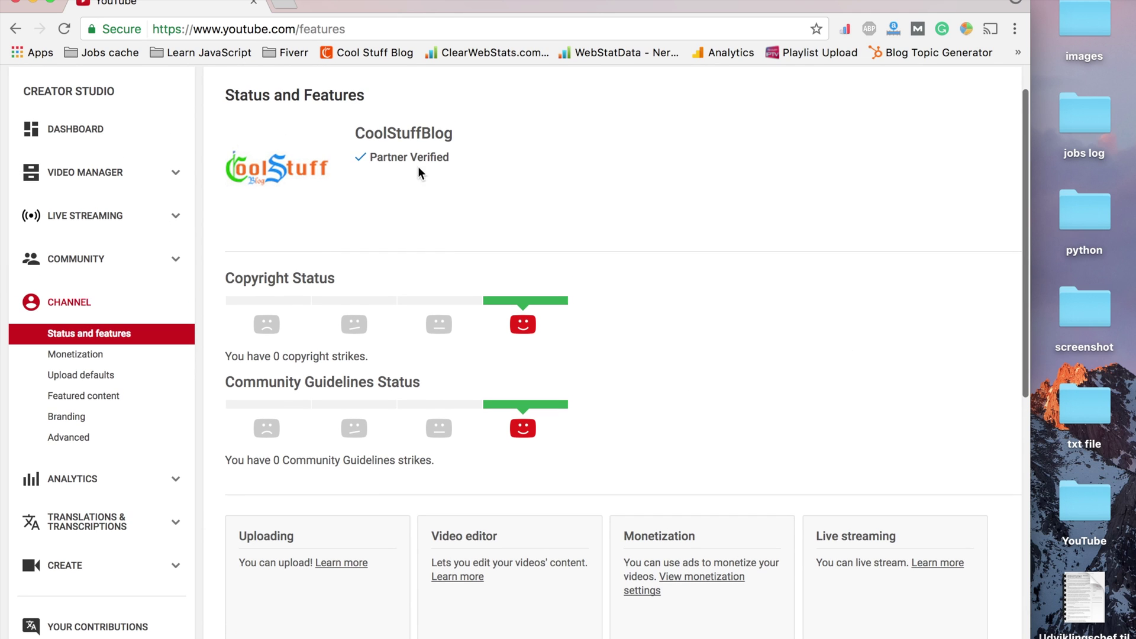
pyautogui.moveTo(366, 159); pyautogui.dragTo(447, 158)
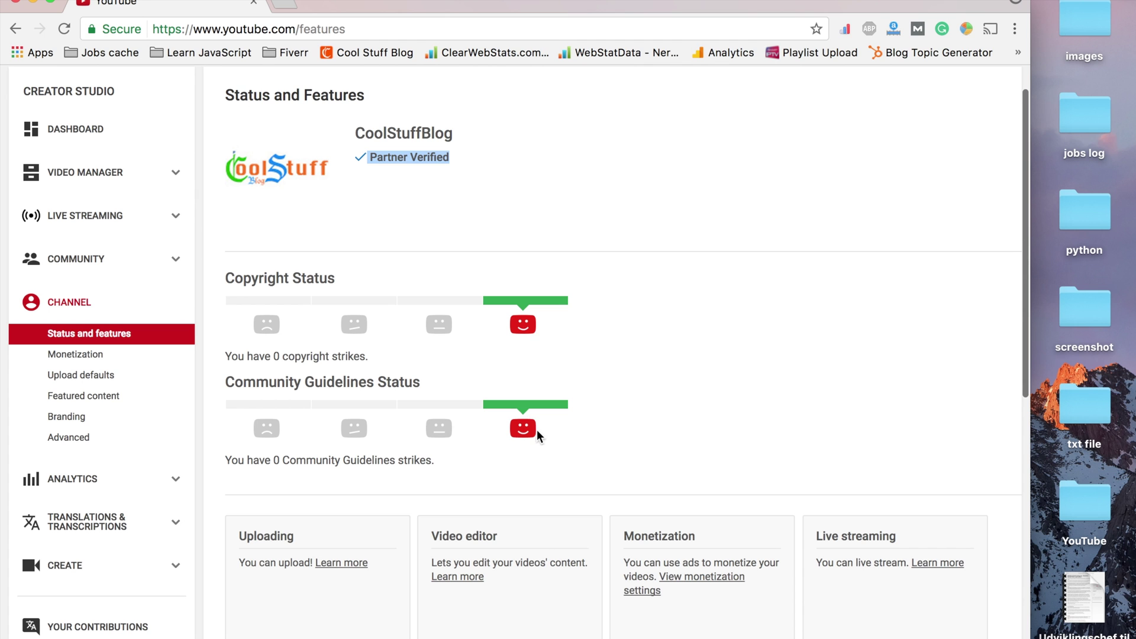
# Step: Highlight the Custom URL feature heading among the feature cards
pyautogui.scroll(-5, 645, 405)
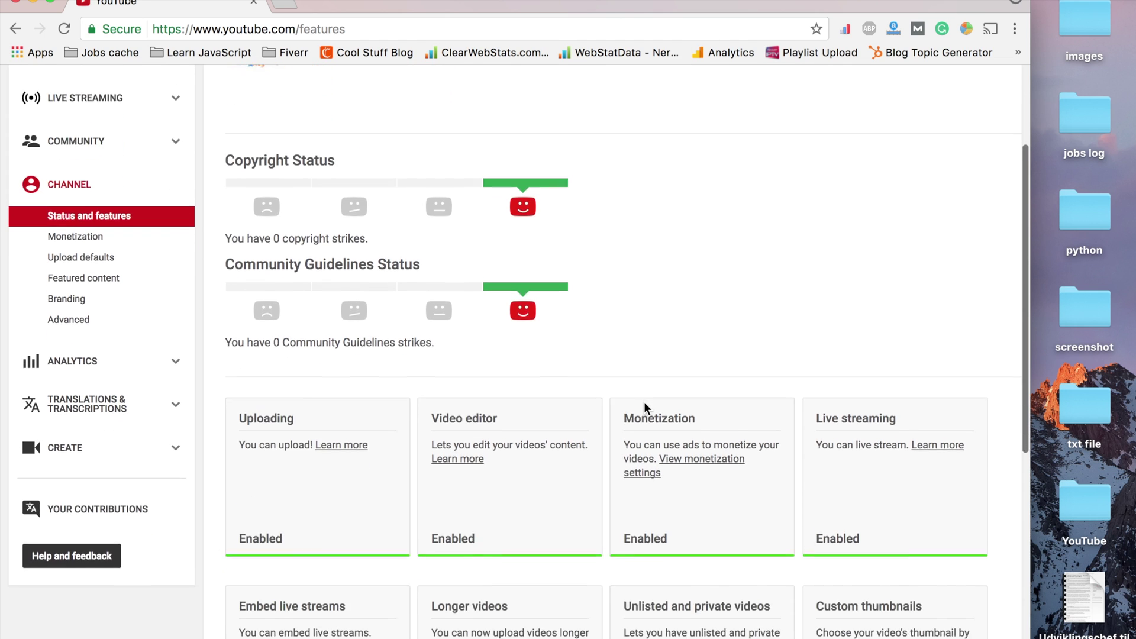
pyautogui.scroll(-4, 644, 404)
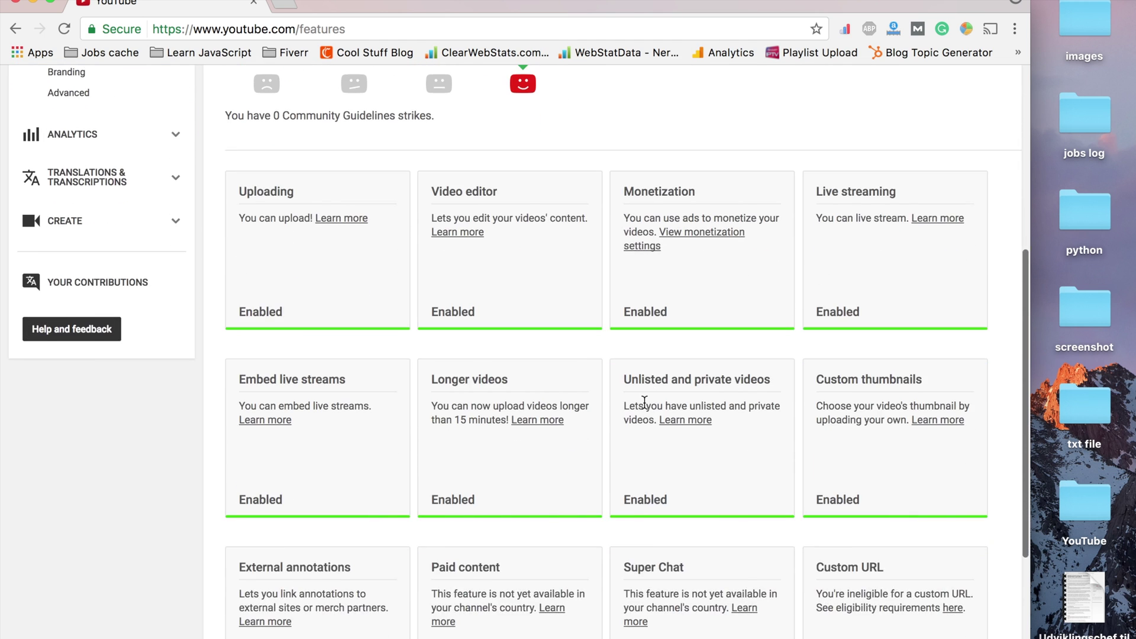
pyautogui.scroll(-3, 645, 407)
pyautogui.scroll(1, 644, 407)
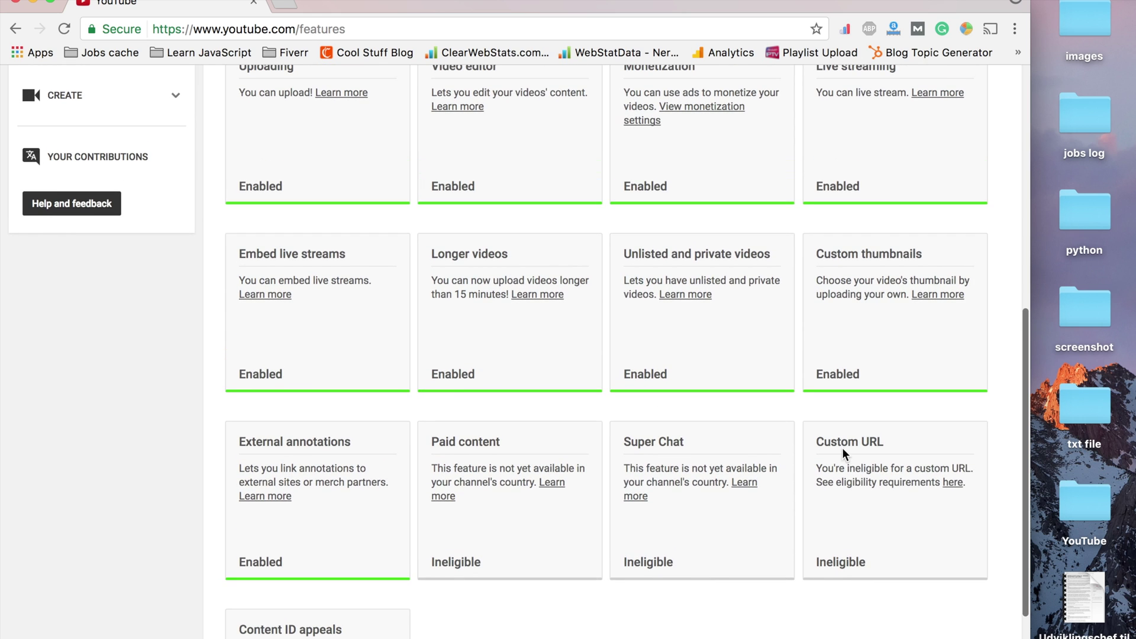
pyautogui.moveTo(831, 443); pyautogui.dragTo(888, 443)
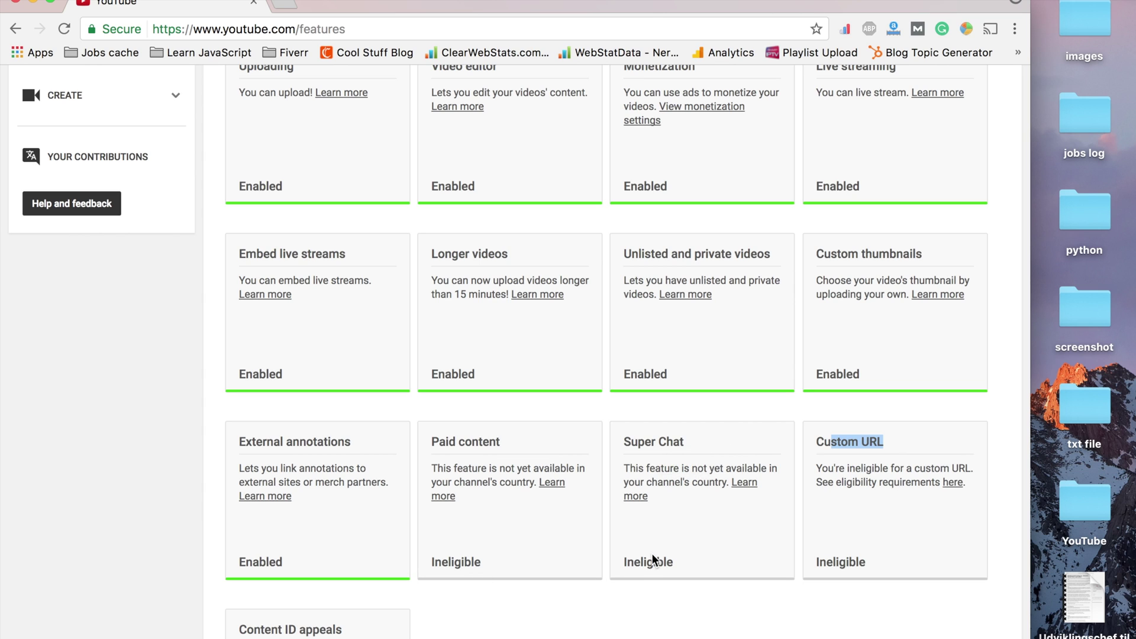
# Step: Highlight Monetization's Enabled status, re-highlight 'Verified', then return to the uploaded videos list
pyautogui.scroll(-5, 349, 615)
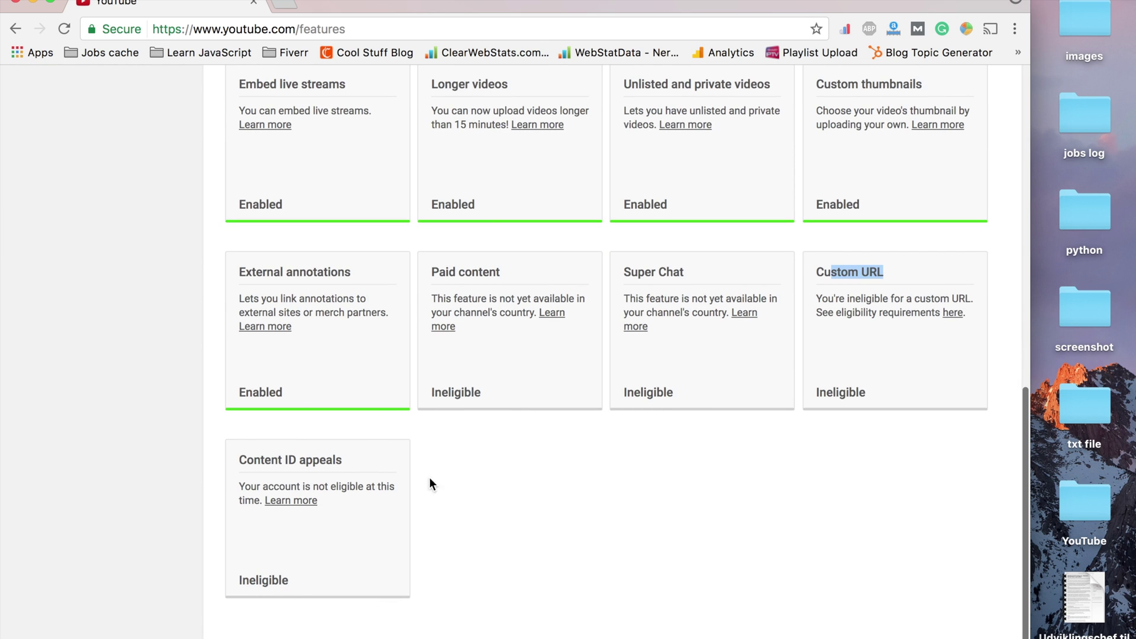
pyautogui.scroll(10, 497, 519)
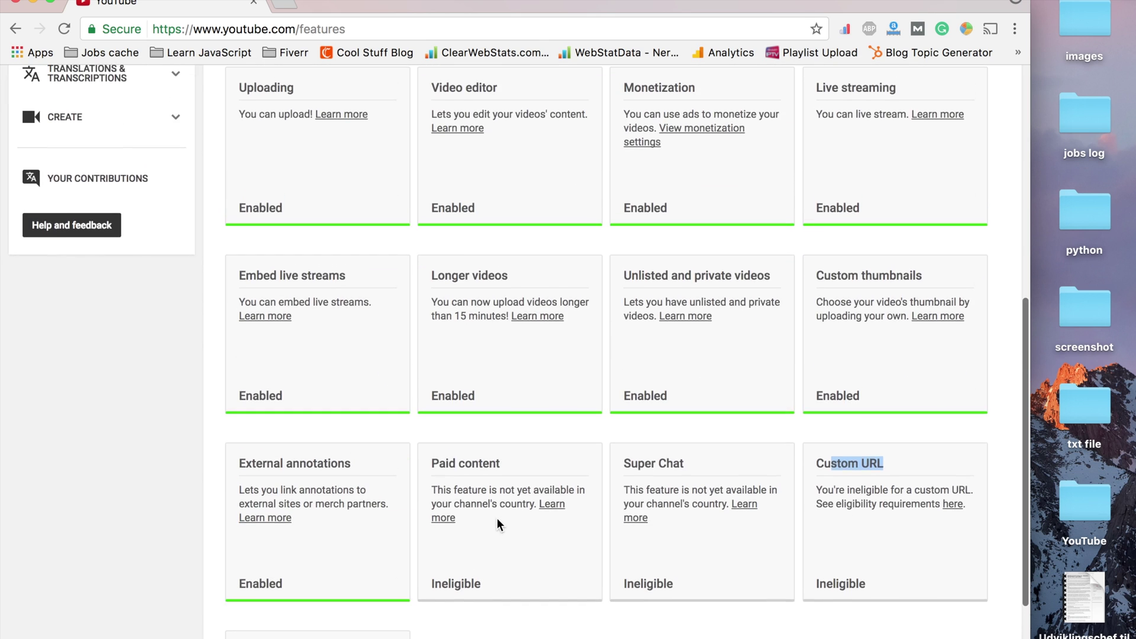
pyautogui.scroll(2, 497, 520)
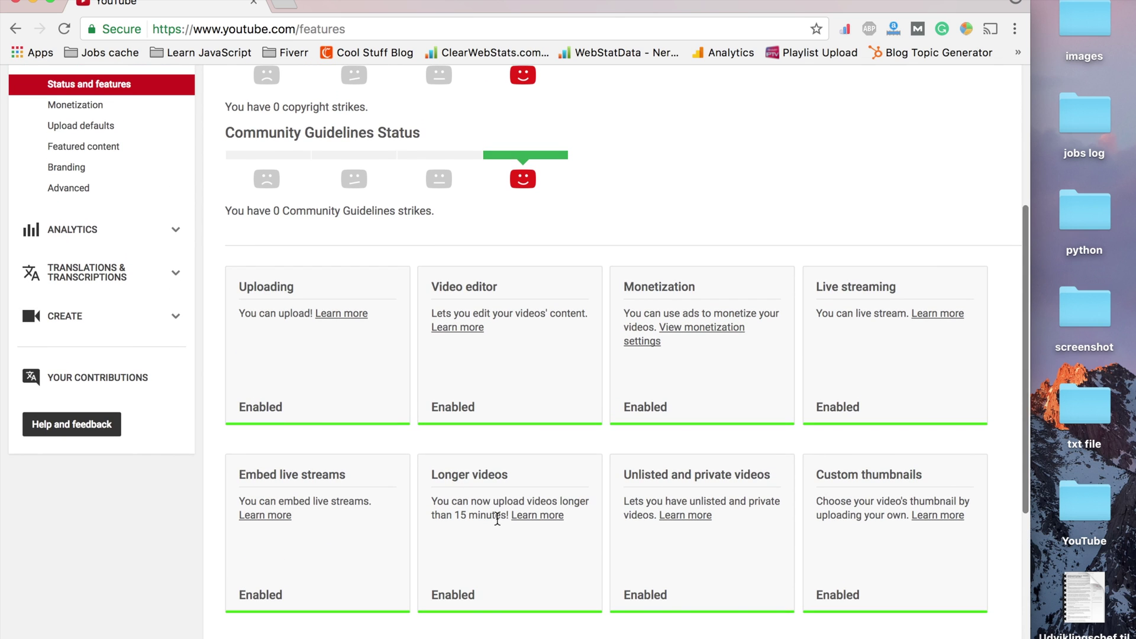
pyautogui.moveTo(667, 409); pyautogui.dragTo(624, 401)
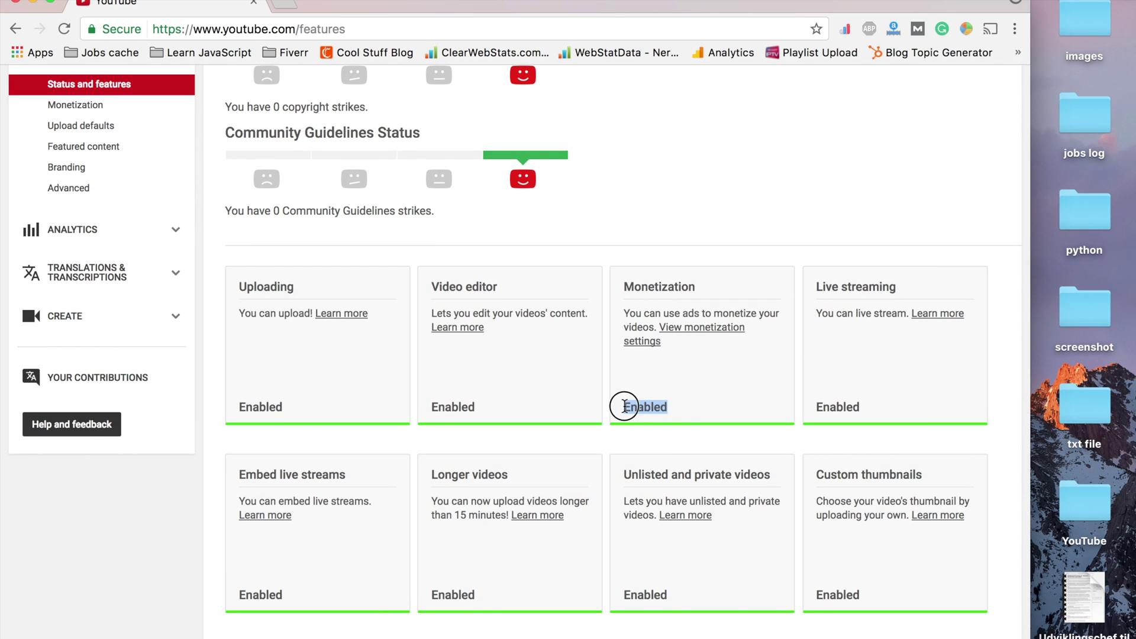
pyautogui.click(643, 405)
pyautogui.scroll(9, 642, 406)
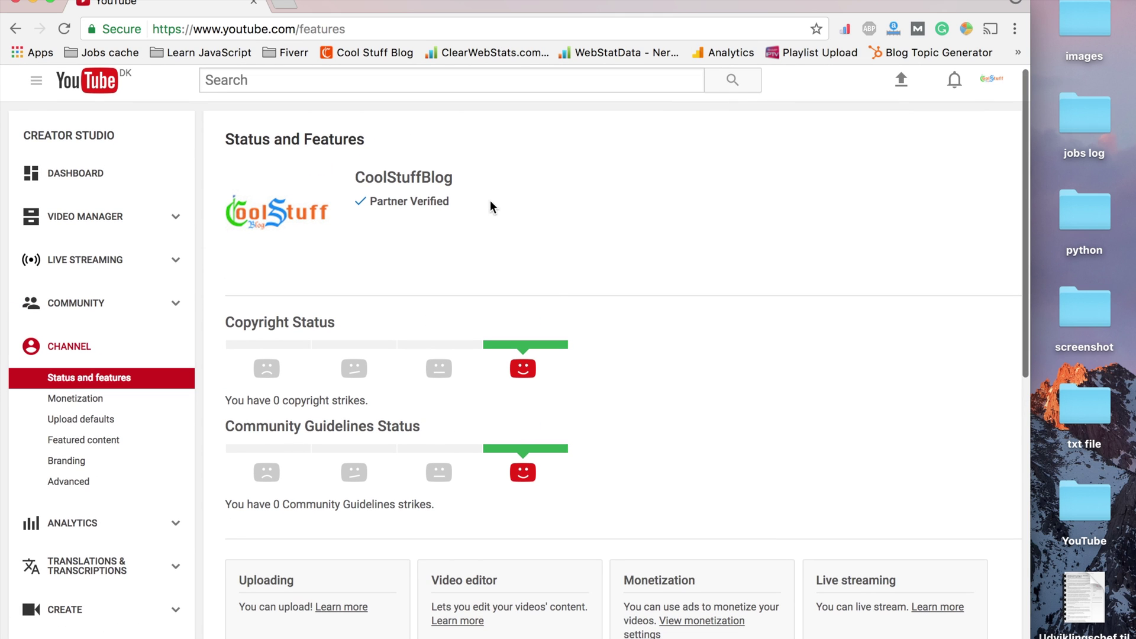
pyautogui.doubleClick(423, 199)
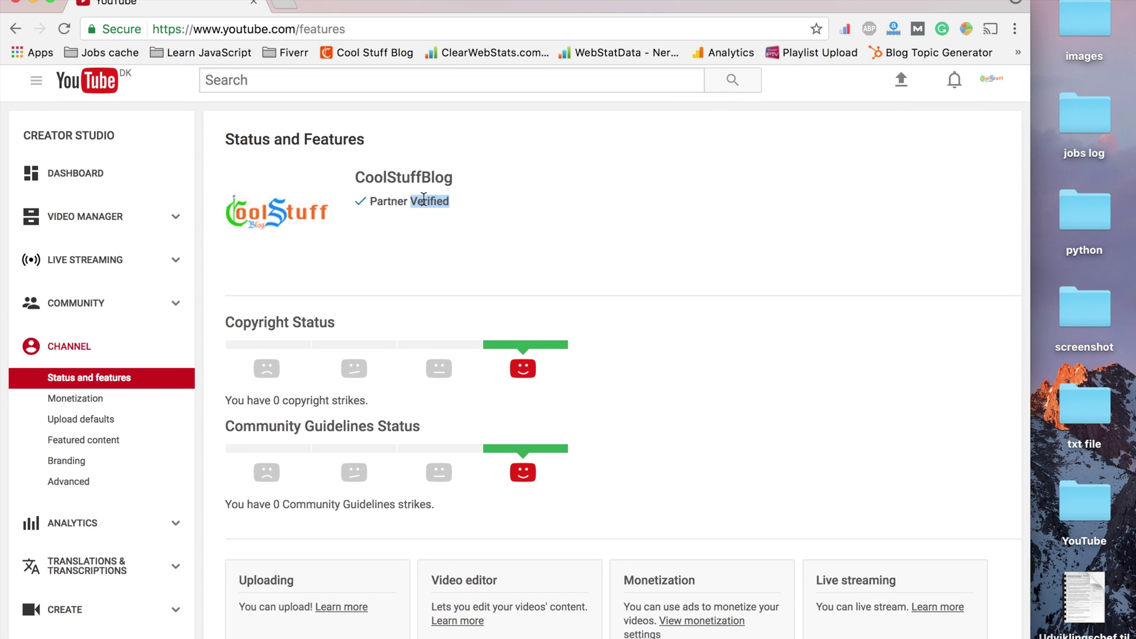
pyautogui.click(100, 216)
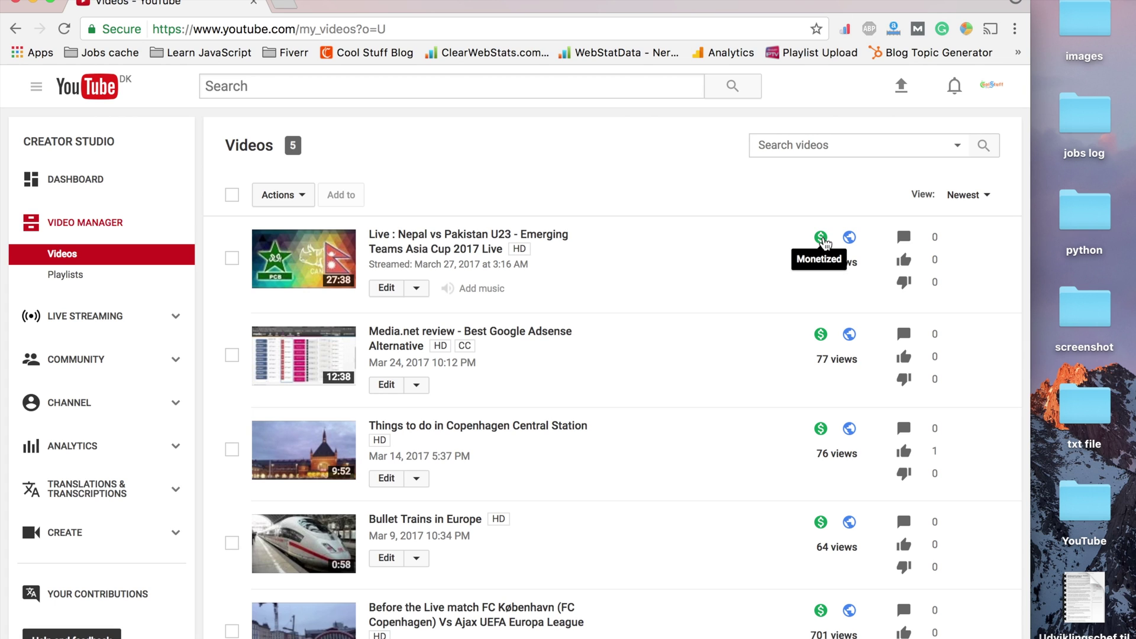
# Step: Select all five videos and preview the Actions and first video's Edit menus without changing anything
pyautogui.click(232, 195)
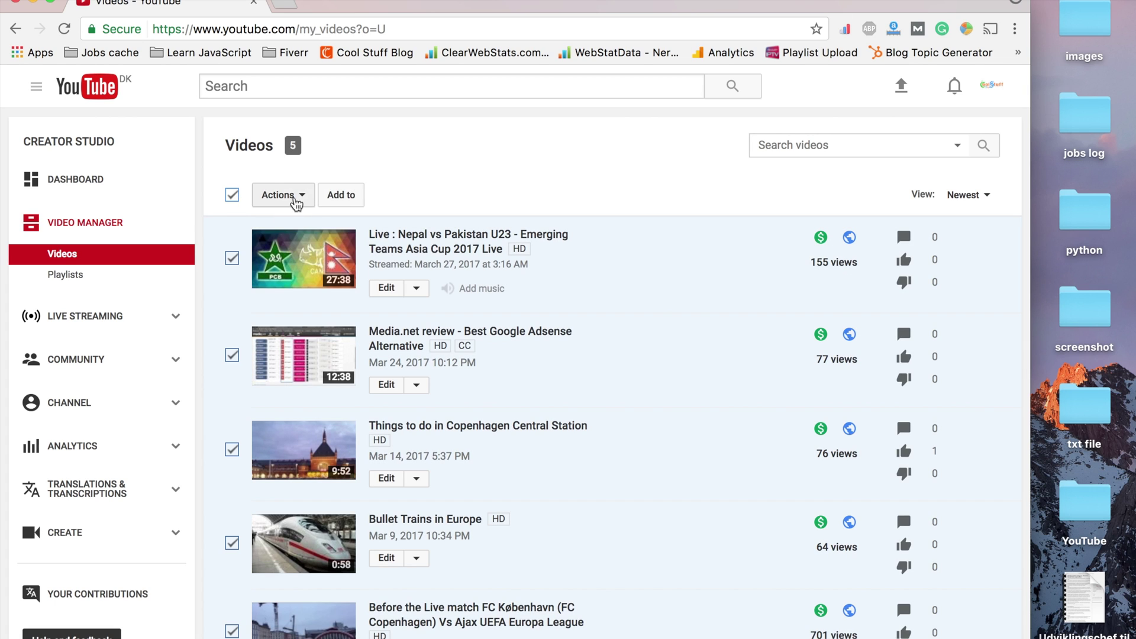
pyautogui.click(295, 196)
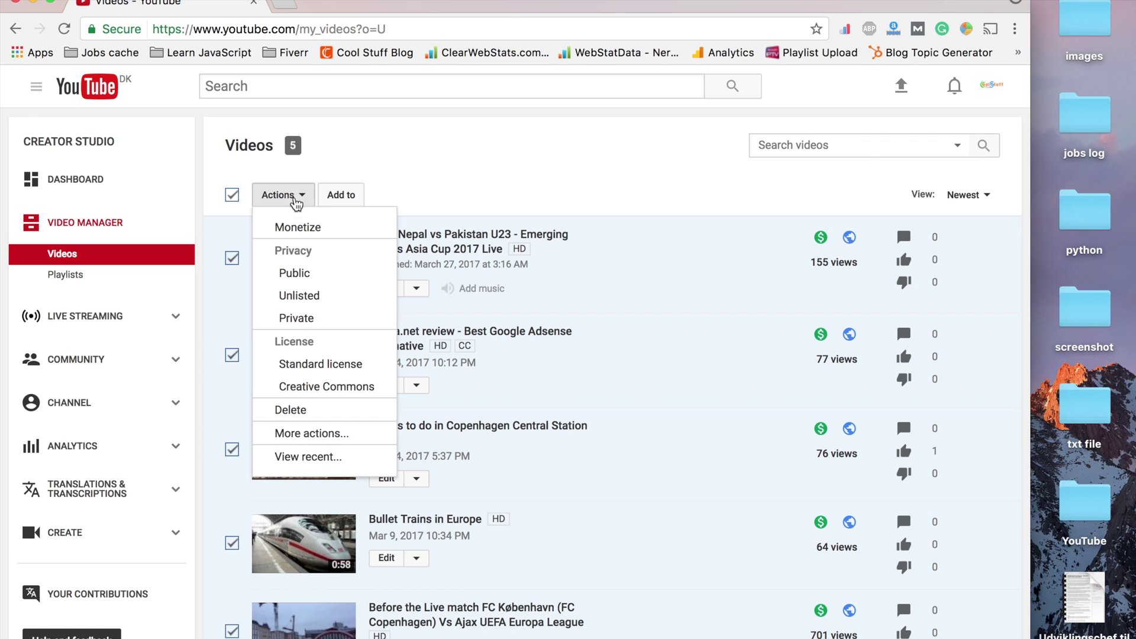
pyautogui.click(497, 185)
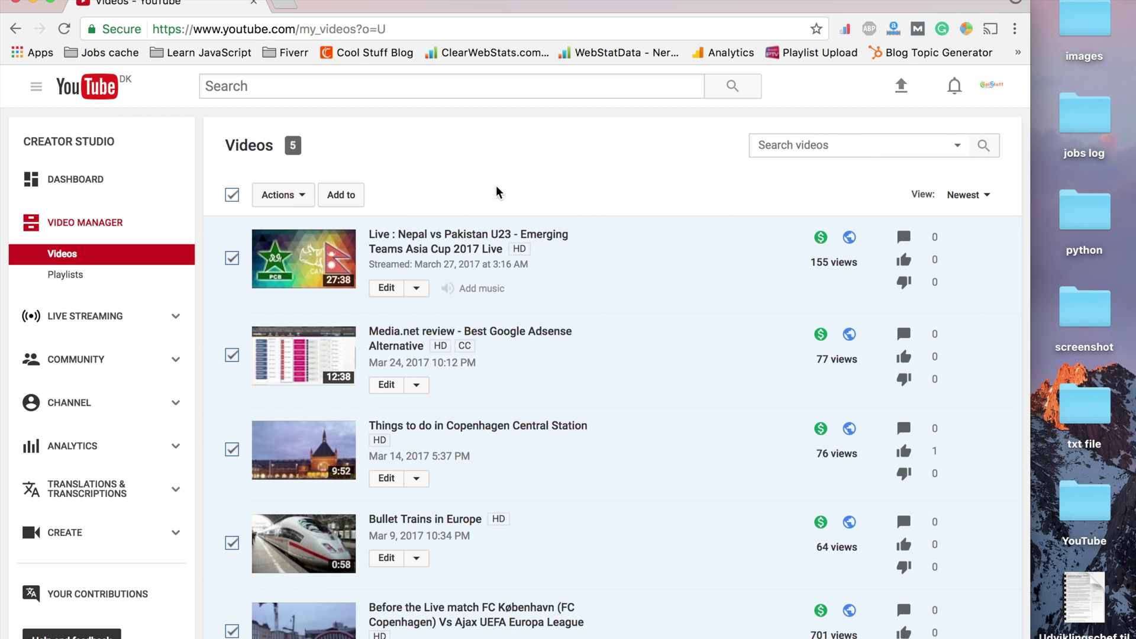
pyautogui.click(417, 288)
pyautogui.click(535, 116)
# Step: Check the Media.net review video's Monetization tab shows ads enabled, then go back to the videos list
pyautogui.click(483, 338)
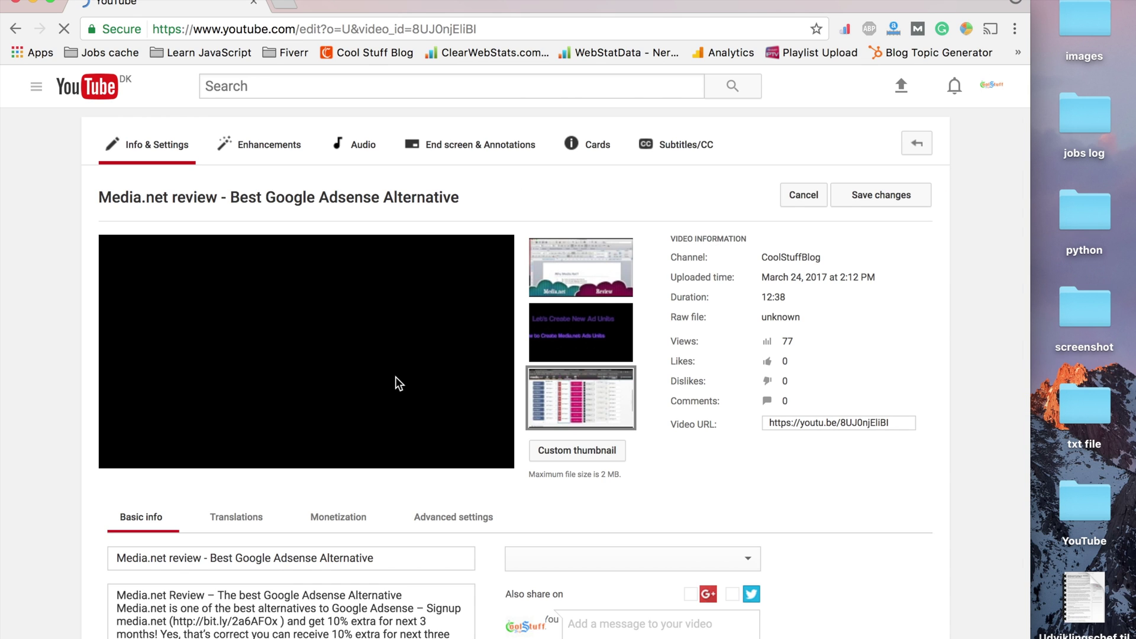
pyautogui.scroll(-3, 347, 524)
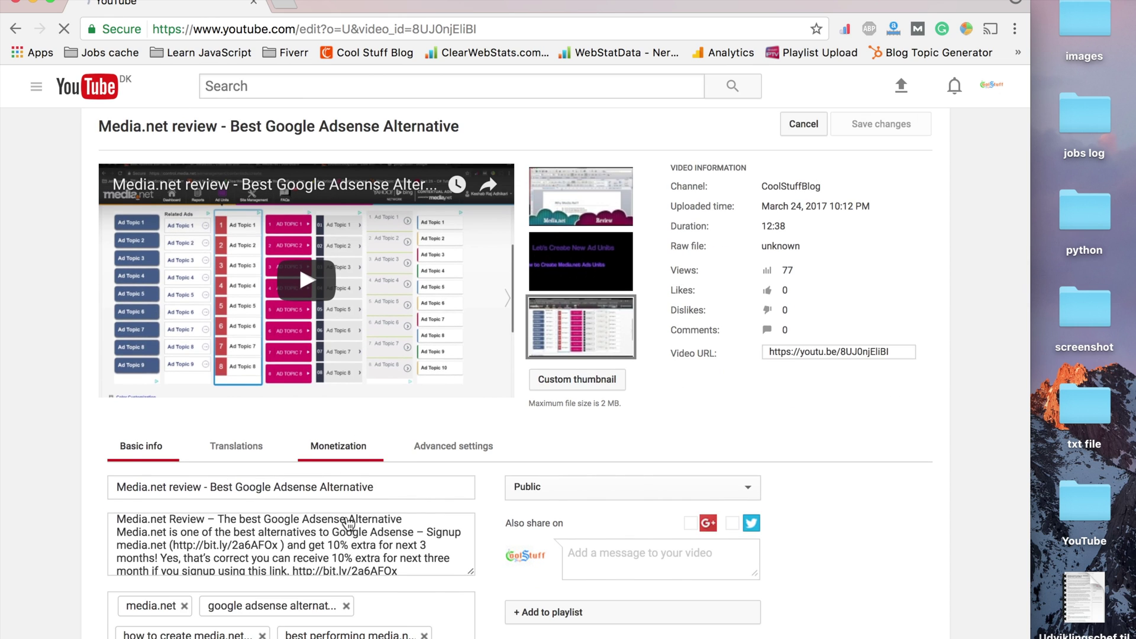
pyautogui.scroll(-6, 347, 521)
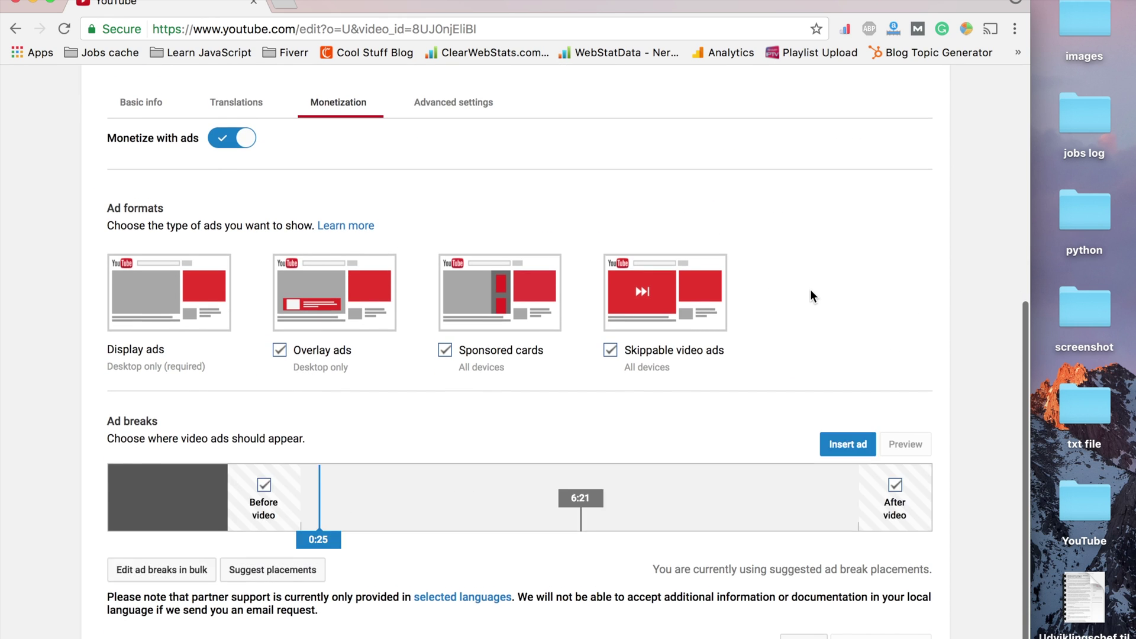
pyautogui.scroll(2, 810, 293)
pyautogui.scroll(10, 810, 294)
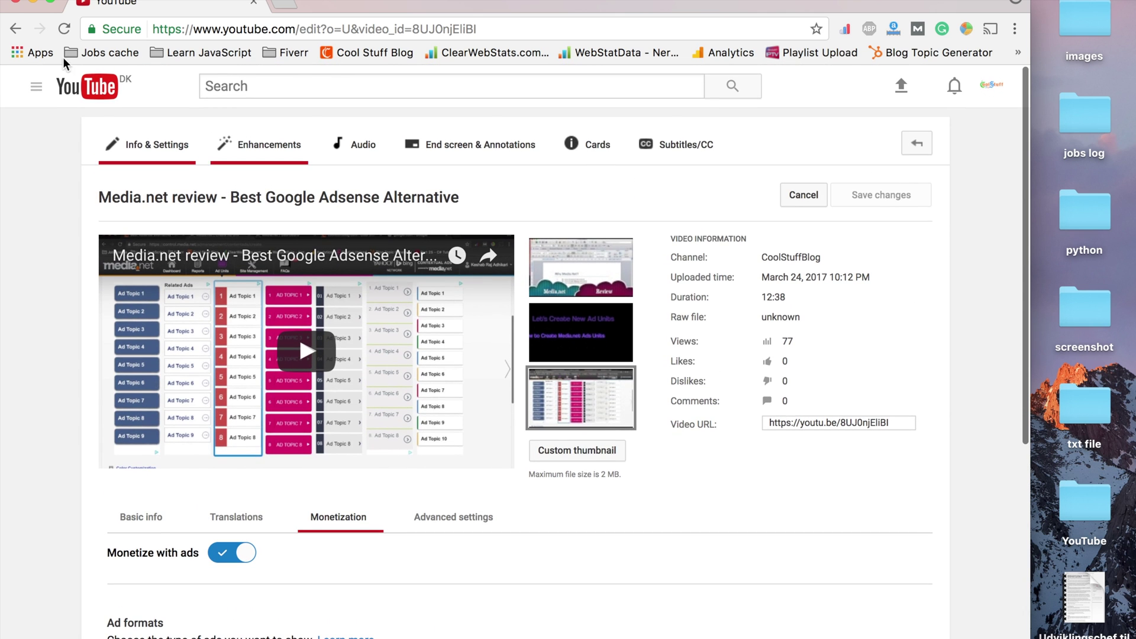
pyautogui.click(13, 30)
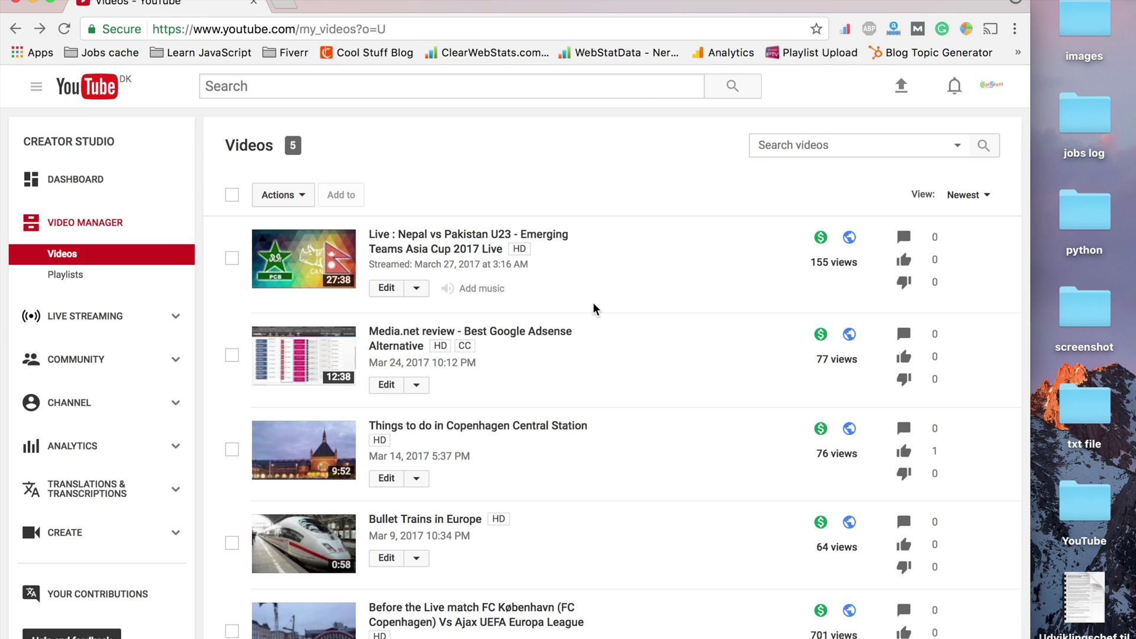
pyautogui.scroll(-5, 594, 304)
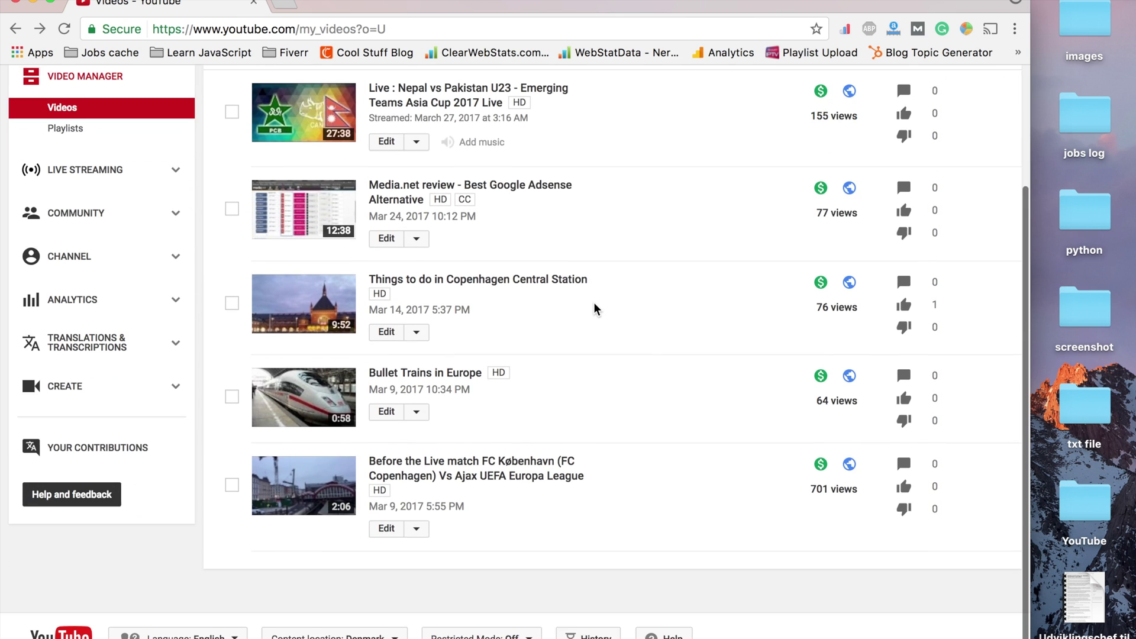
pyautogui.scroll(-1, 594, 303)
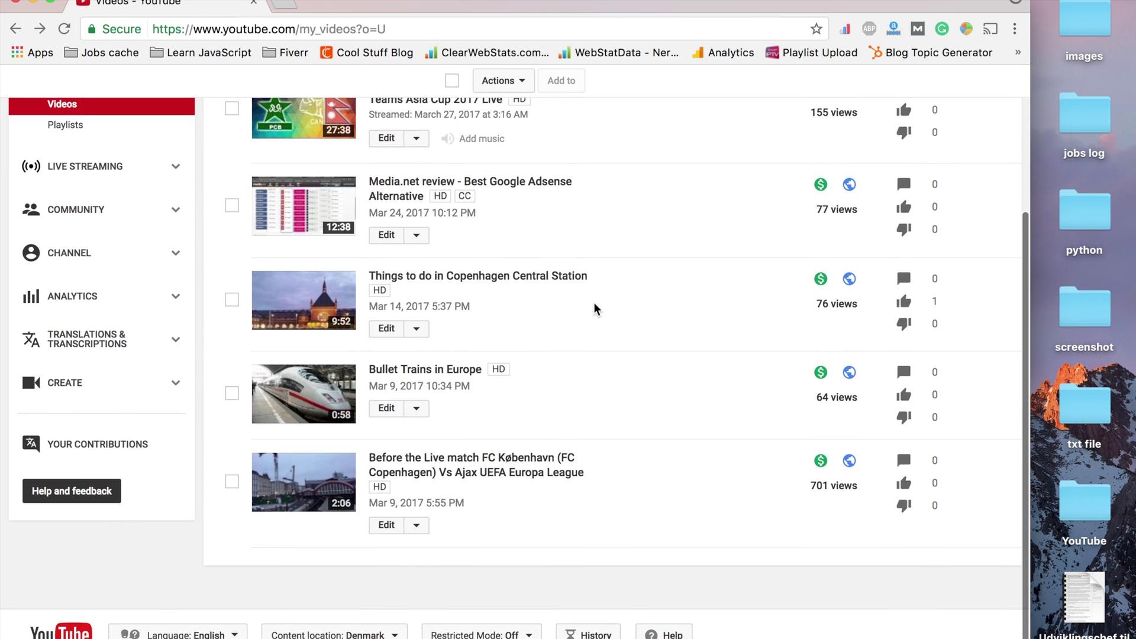
pyautogui.scroll(2, 594, 309)
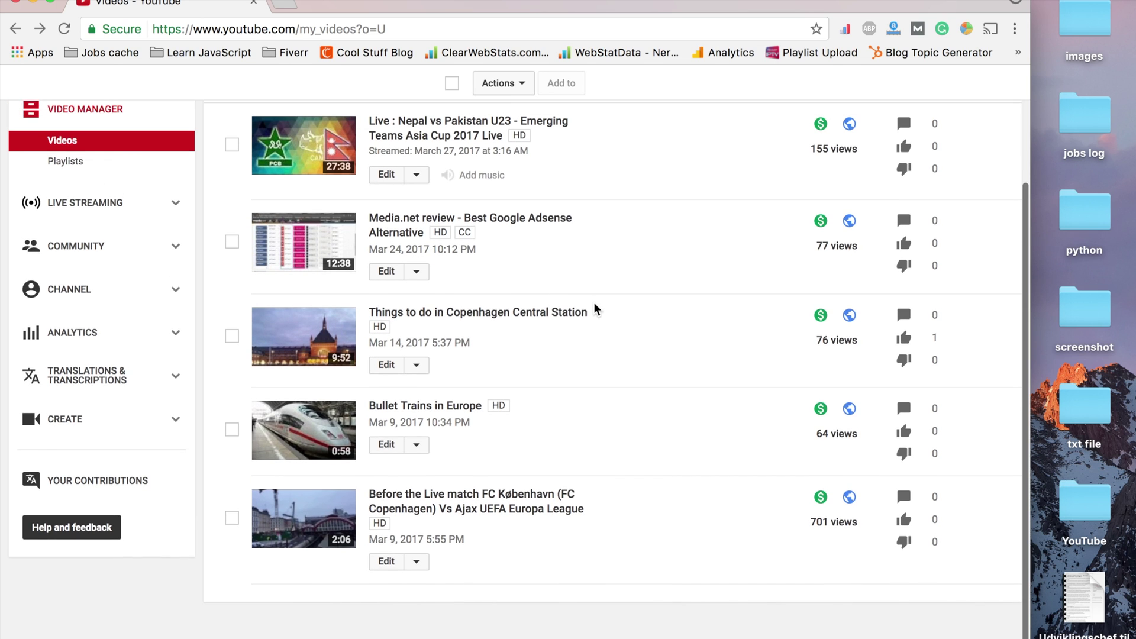
pyautogui.scroll(2, 594, 307)
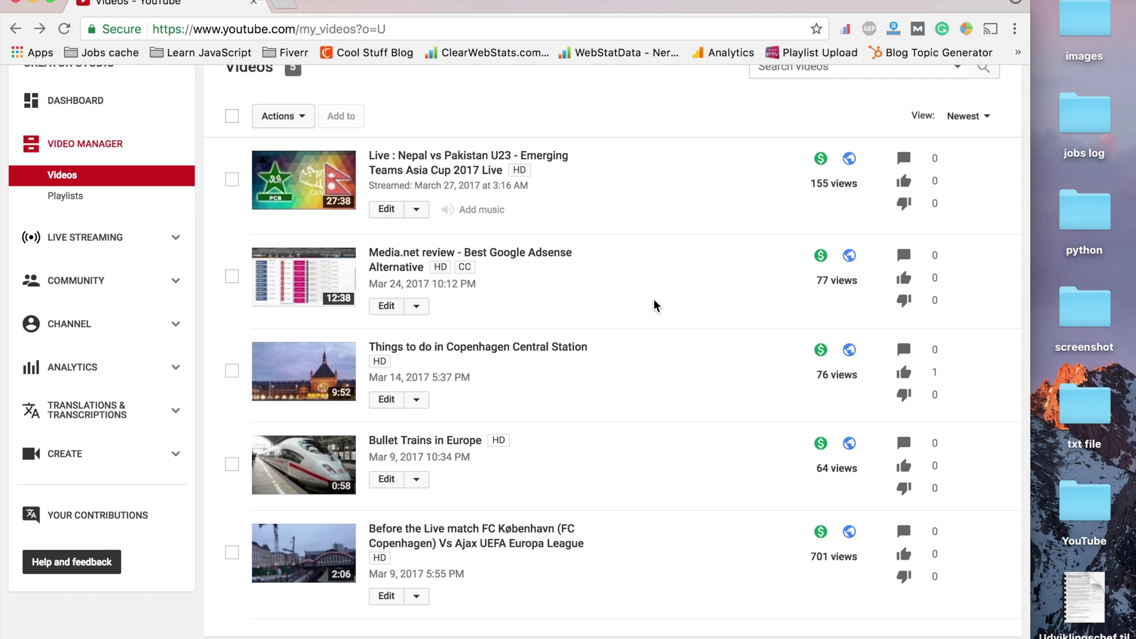
pyautogui.scroll(-3, 653, 300)
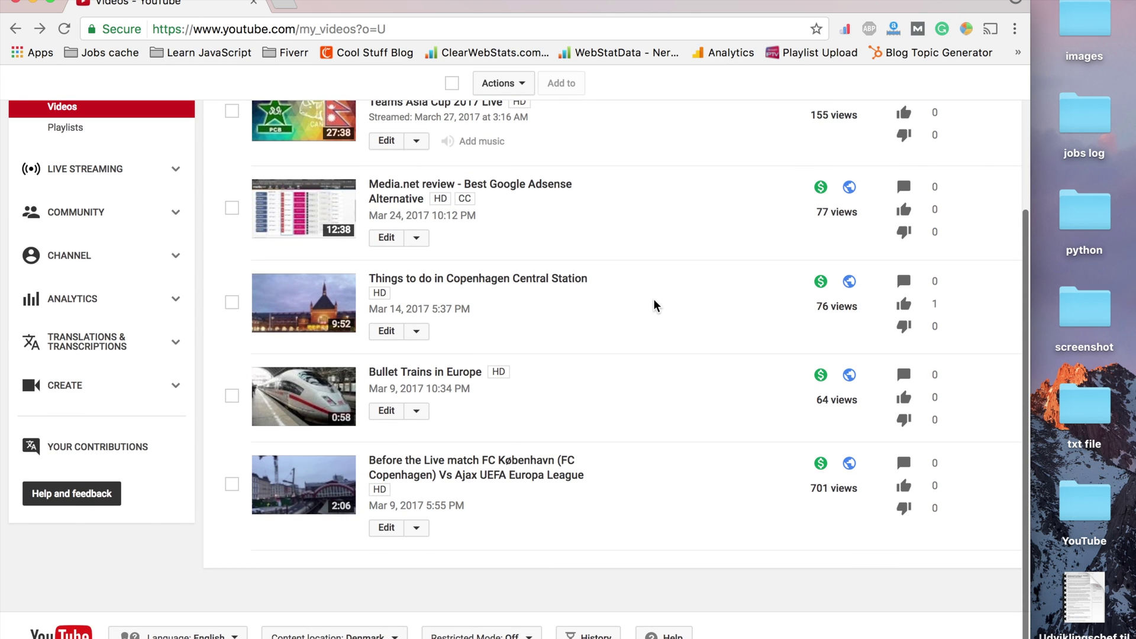
pyautogui.scroll(5, 653, 299)
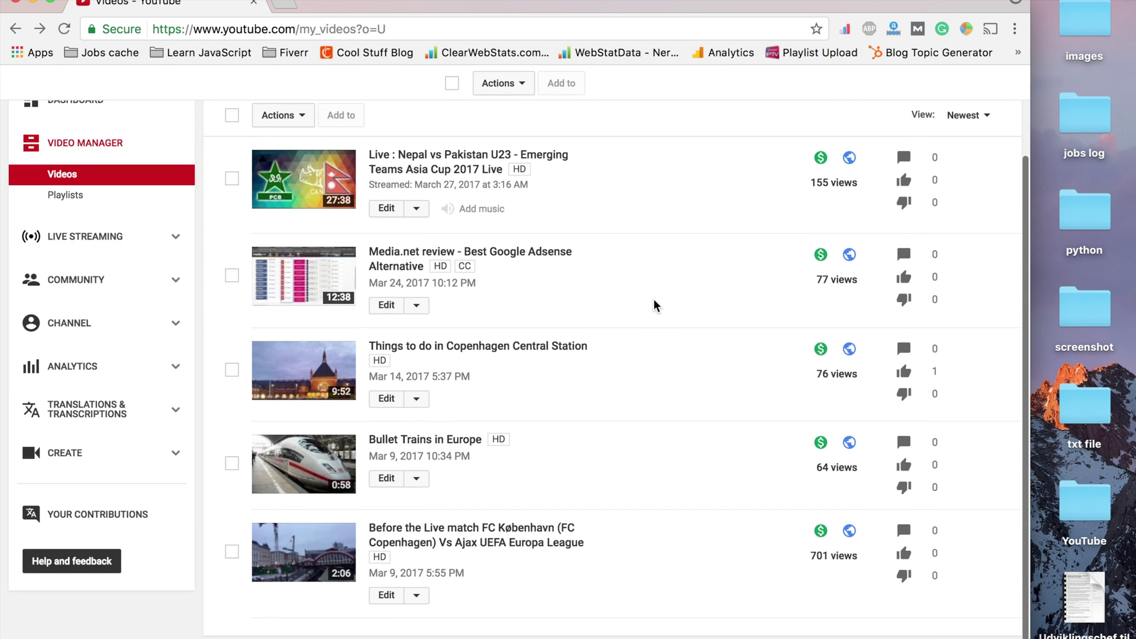
pyautogui.scroll(-3, 223, 246)
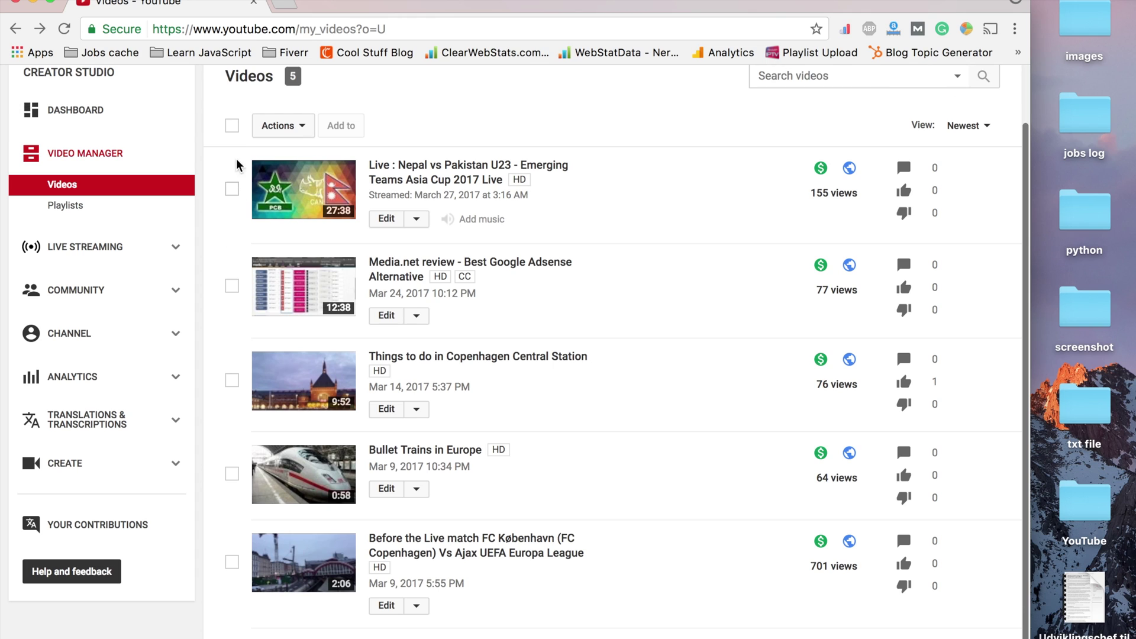
pyautogui.click(232, 287)
# Step: Select the Copenhagen Central Station video and add a Monetization action via Actions > More actions
pyautogui.click(232, 382)
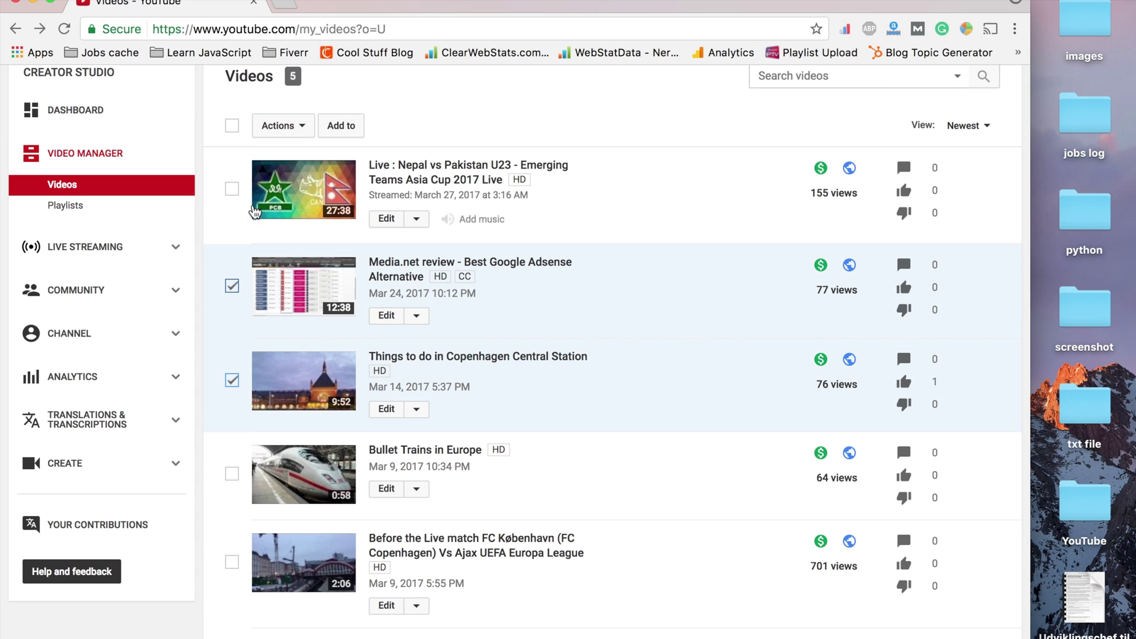
pyautogui.click(283, 126)
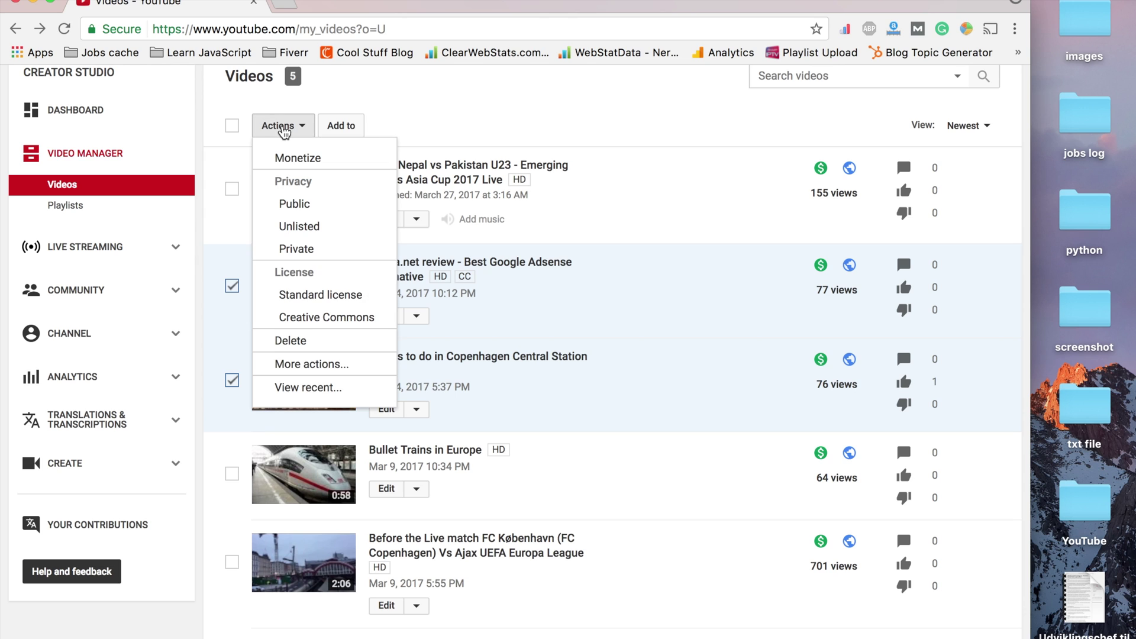
pyautogui.click(324, 367)
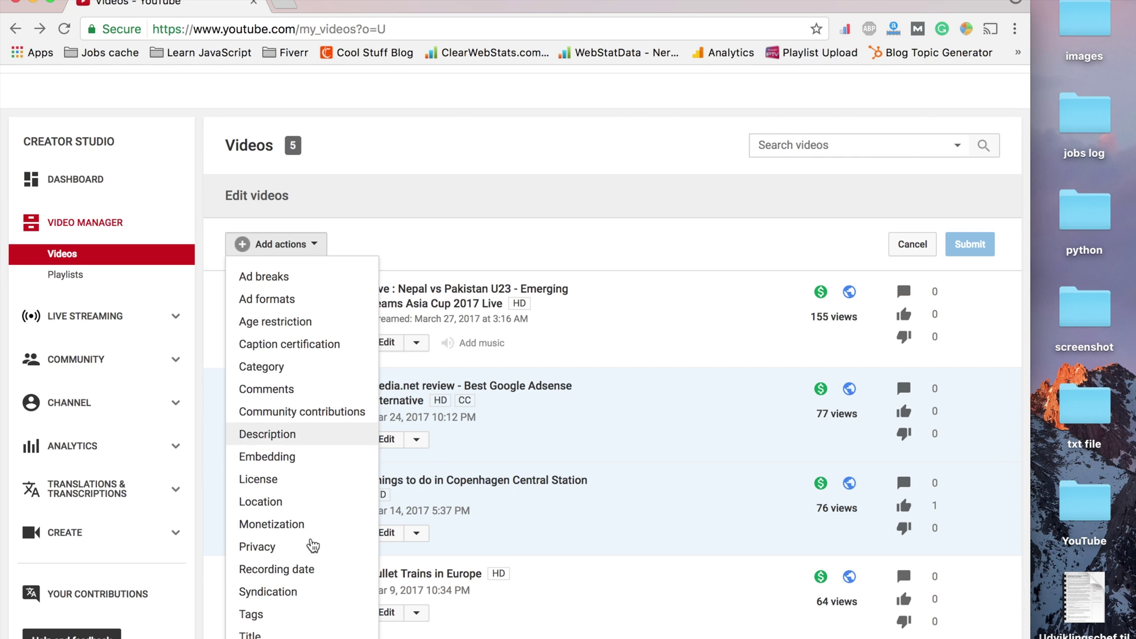
pyautogui.scroll(-2, 312, 536)
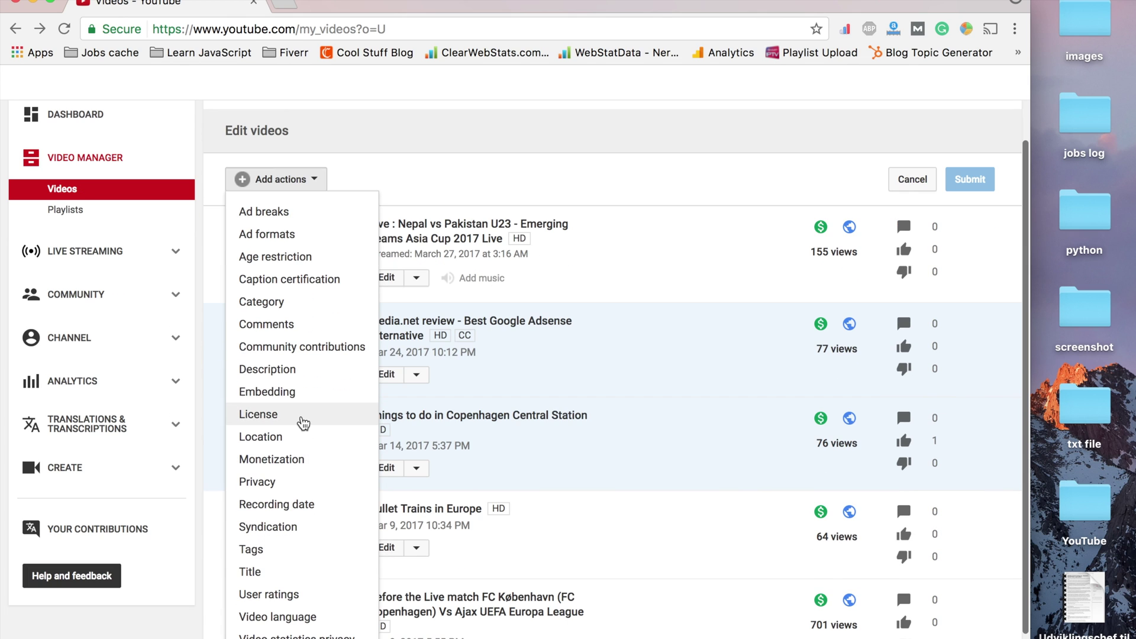
pyautogui.click(301, 460)
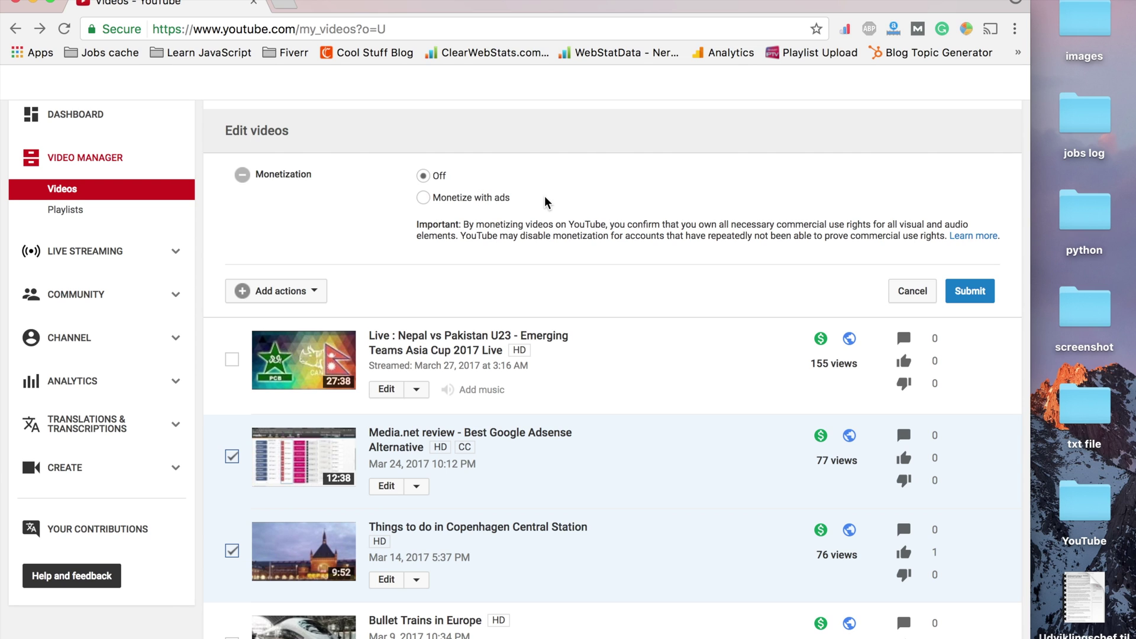
# Step: Choose 'Monetize with ads', submit, tick 'I understand', and confirm updating both videos
pyautogui.click(423, 198)
pyautogui.click(962, 291)
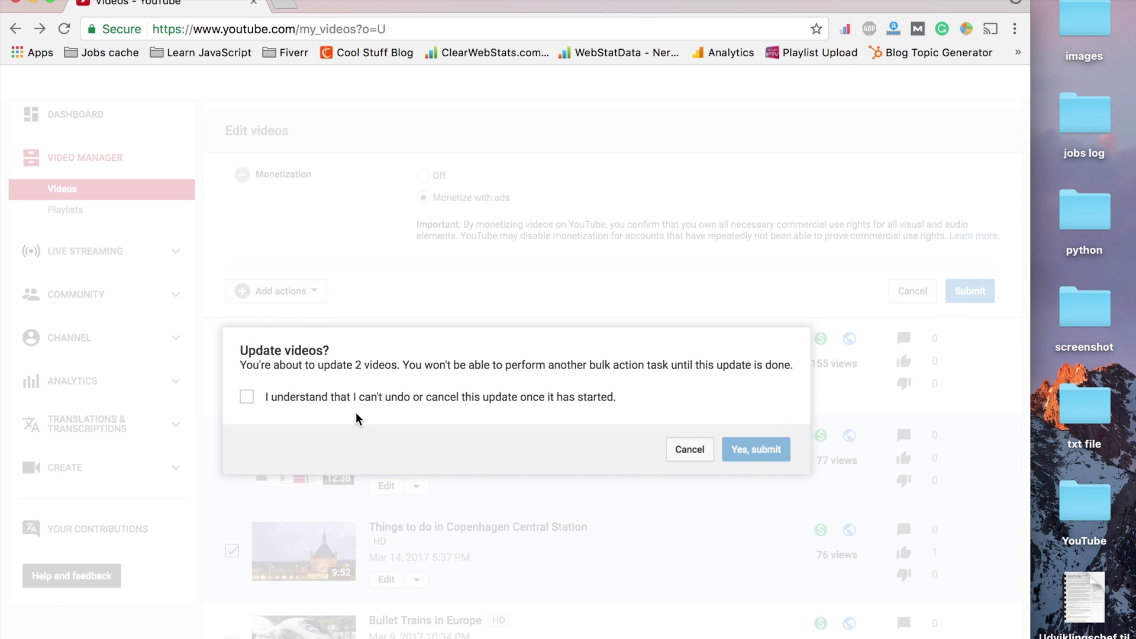
pyautogui.click(400, 393)
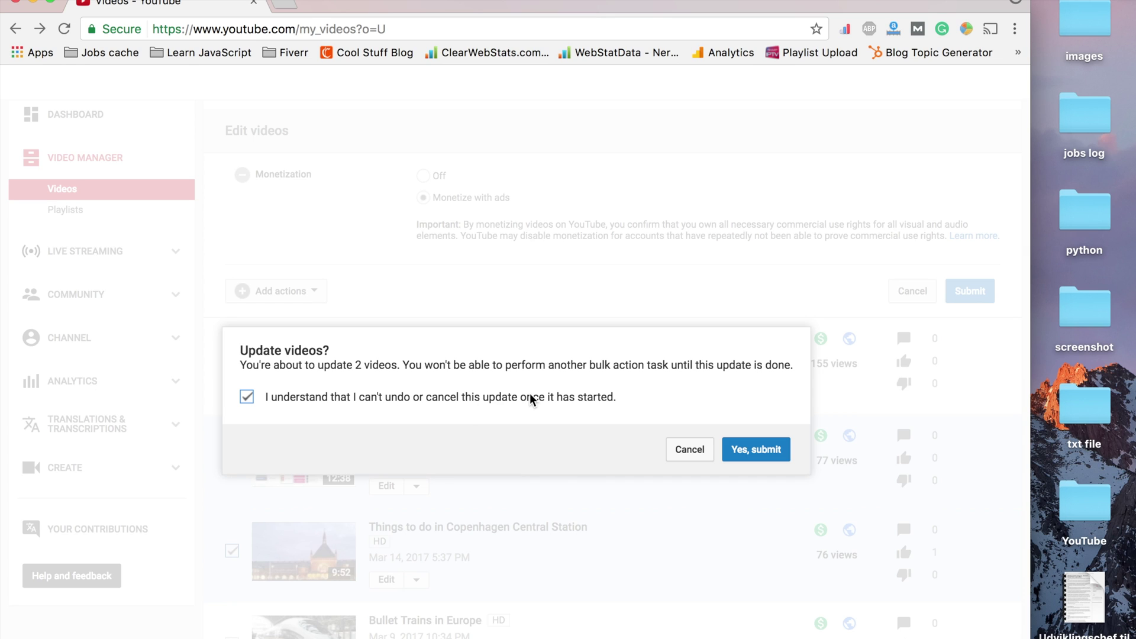
pyautogui.click(753, 451)
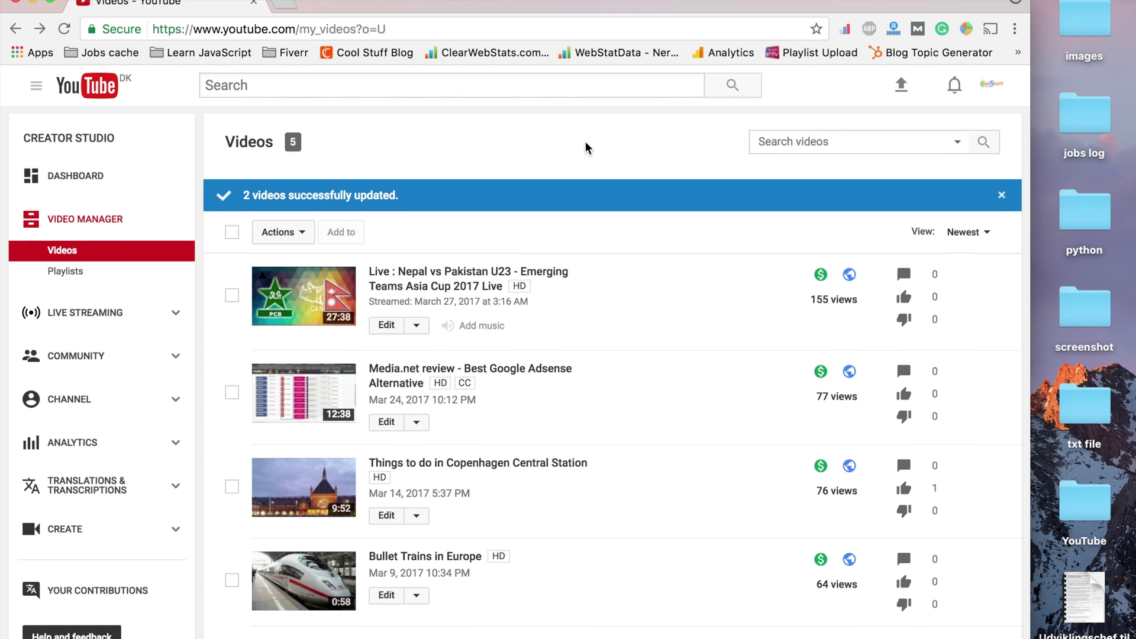
# Step: After the '2 videos successfully updated' confirmation, go to Channel > Status and features
pyautogui.scroll(-3, 585, 146)
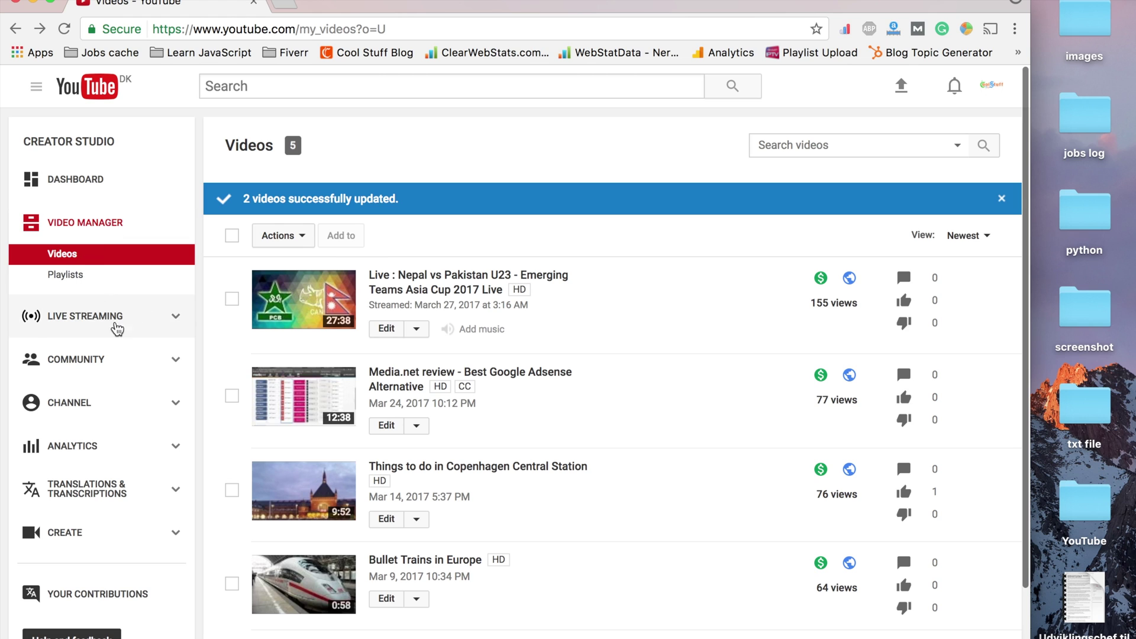
pyautogui.click(103, 407)
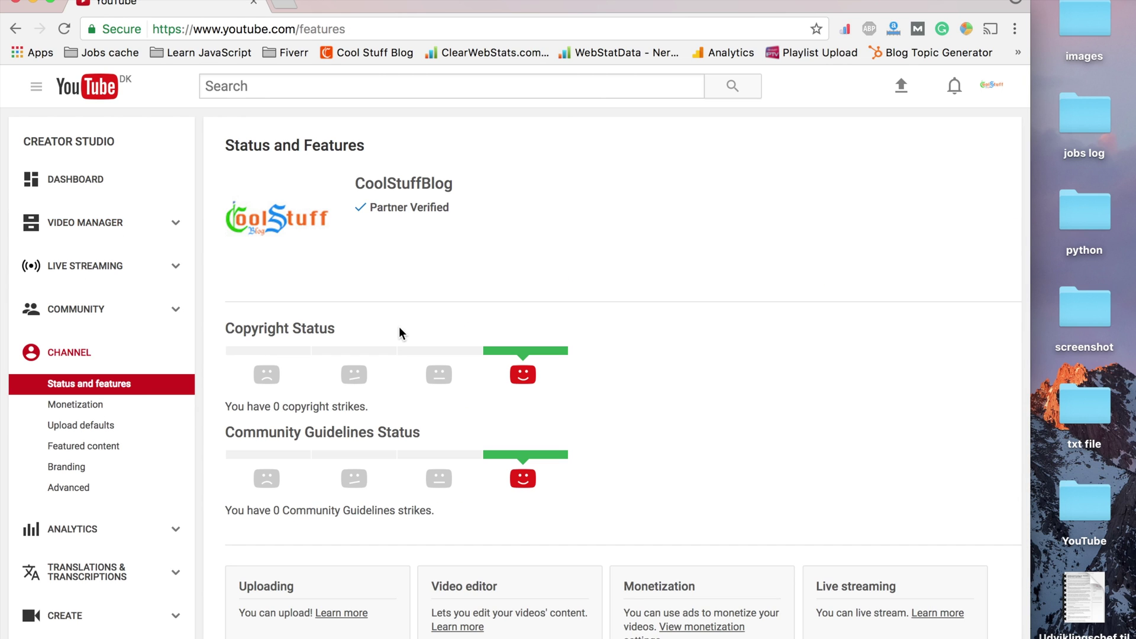
pyautogui.scroll(-5, 399, 327)
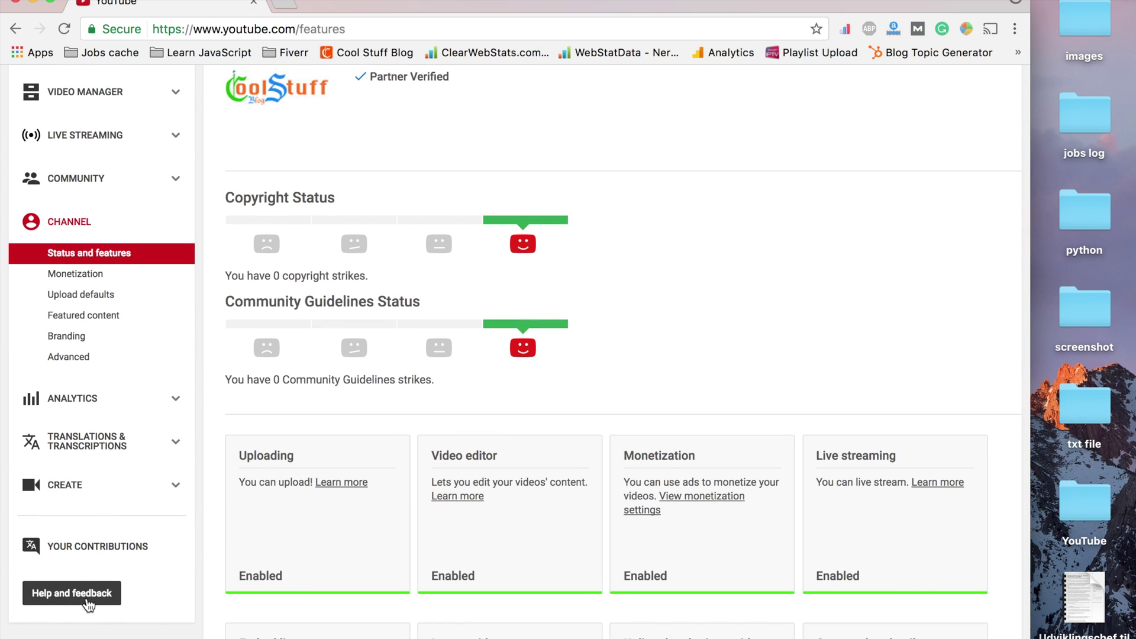
# Step: Show the Help and feedback panel from the bottom of the sidebar
pyautogui.scroll(1, 231, 459)
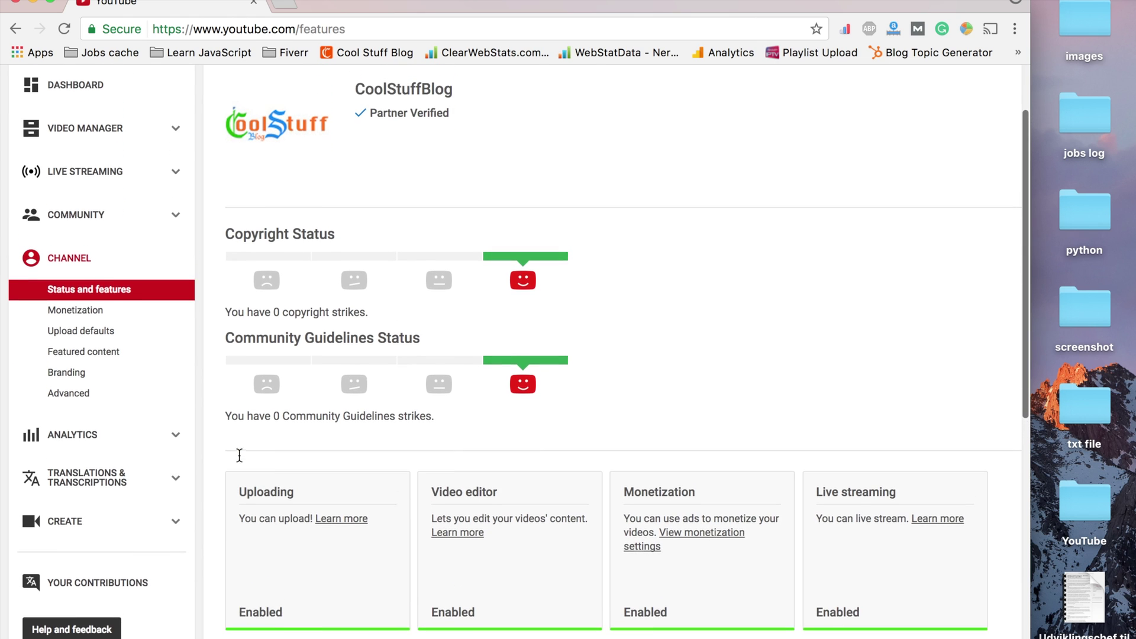
pyautogui.click(76, 631)
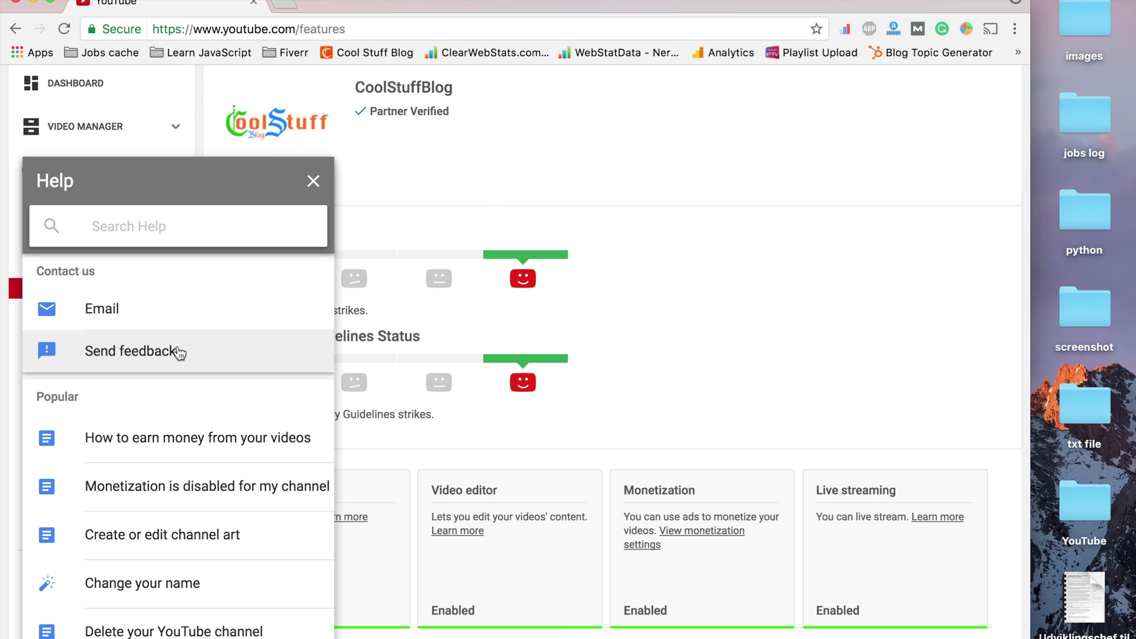
pyautogui.click(181, 308)
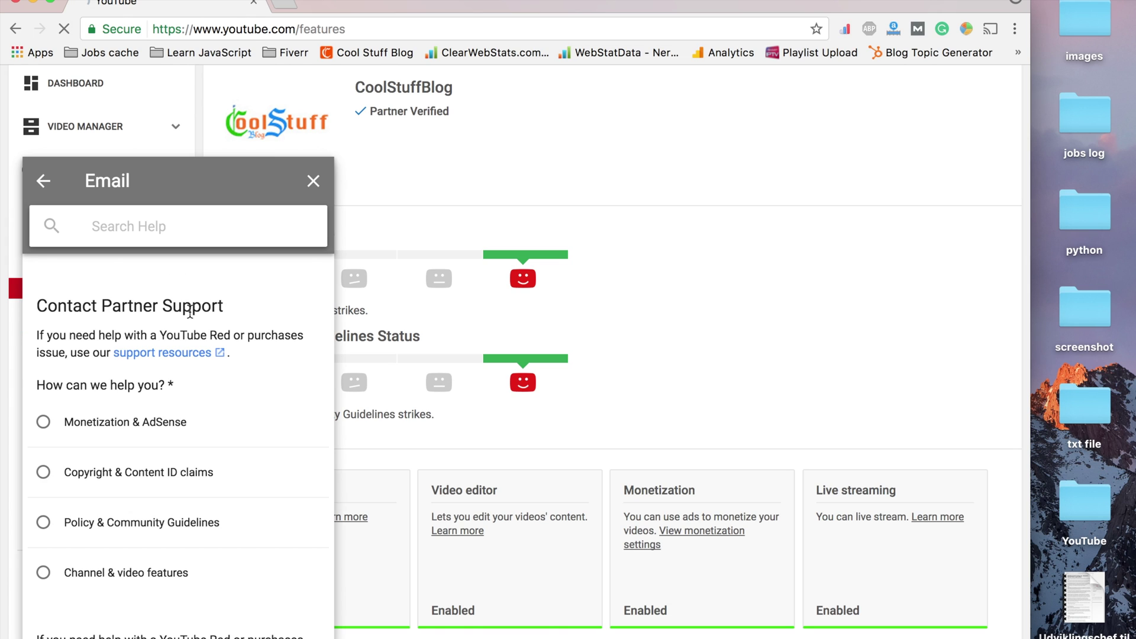
pyautogui.scroll(-2, 187, 482)
pyautogui.click(142, 389)
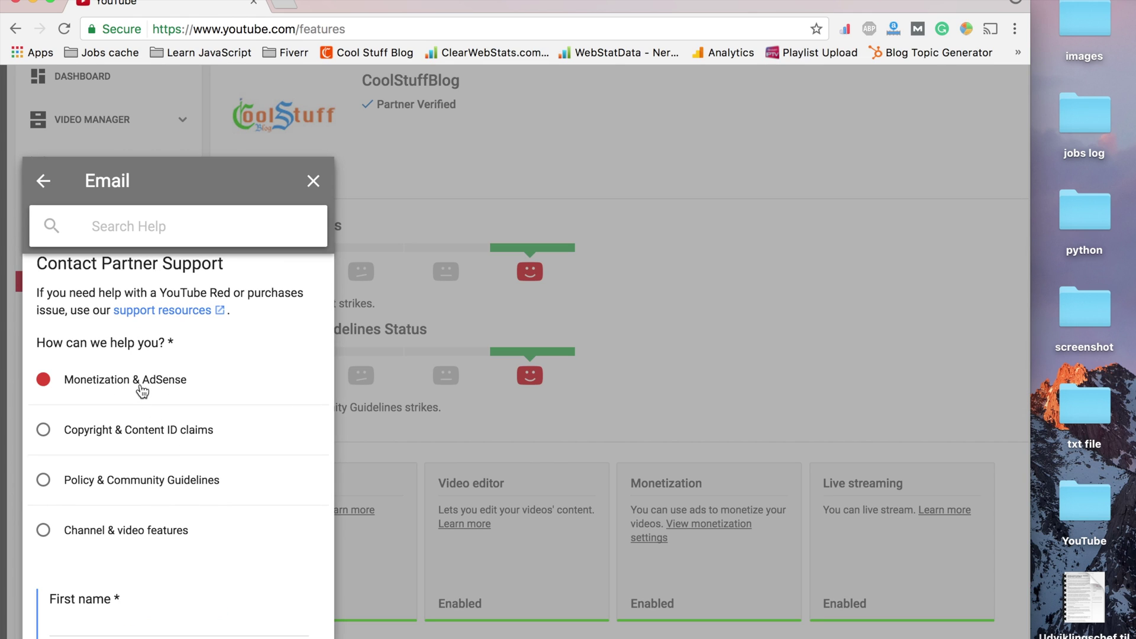
pyautogui.scroll(-2, 139, 391)
pyautogui.scroll(-3, 101, 474)
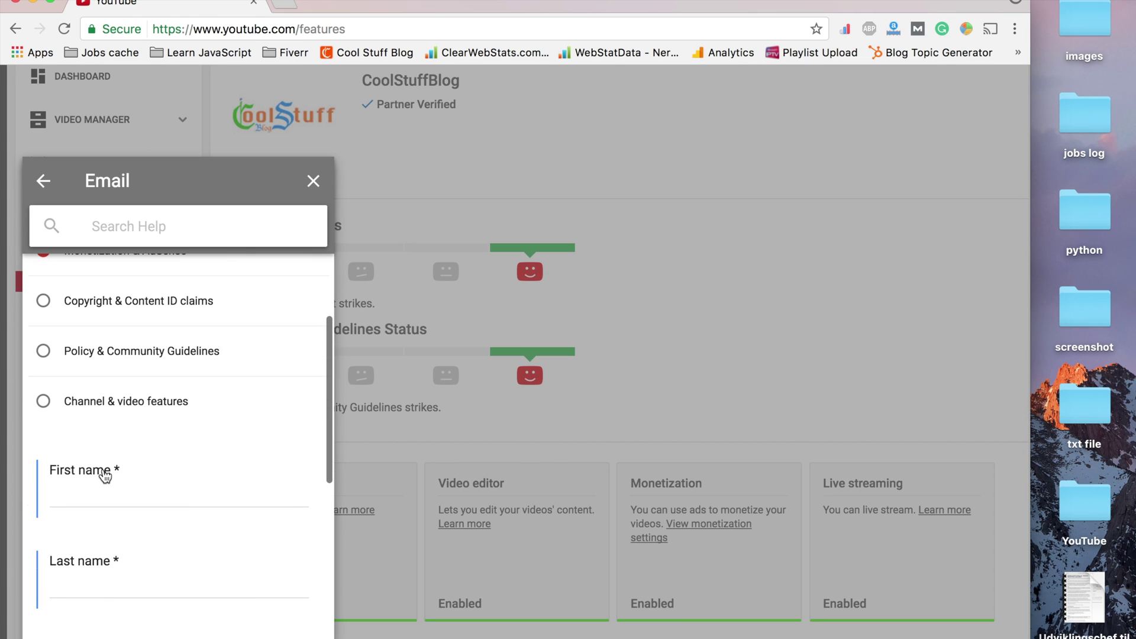
pyautogui.click(101, 486)
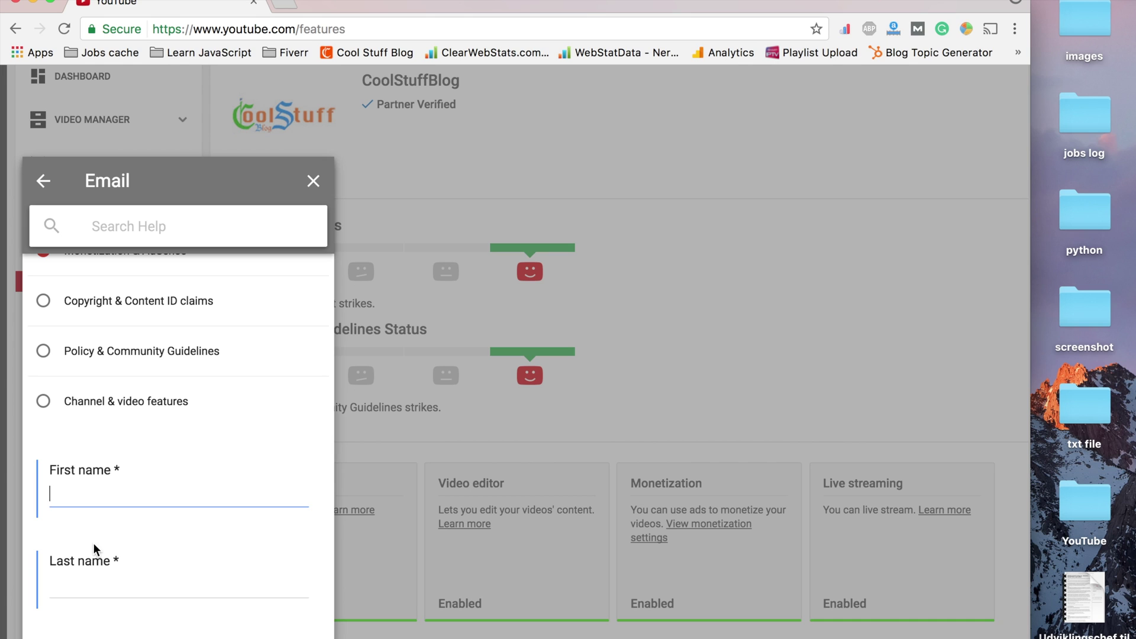
pyautogui.scroll(-3, 102, 568)
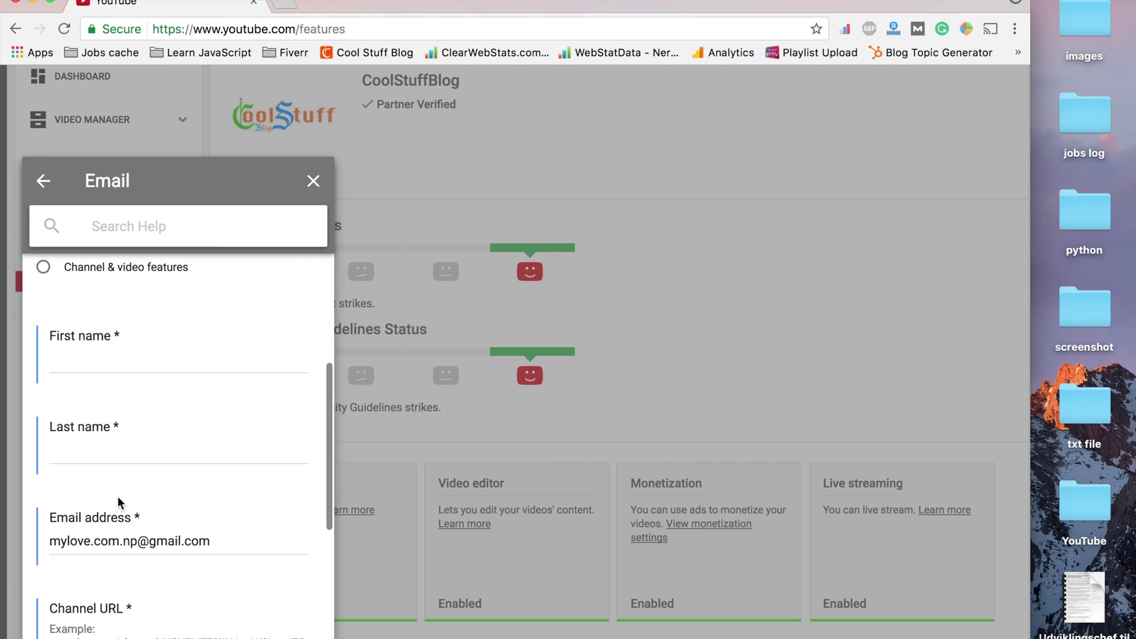
pyautogui.scroll(-1, 140, 584)
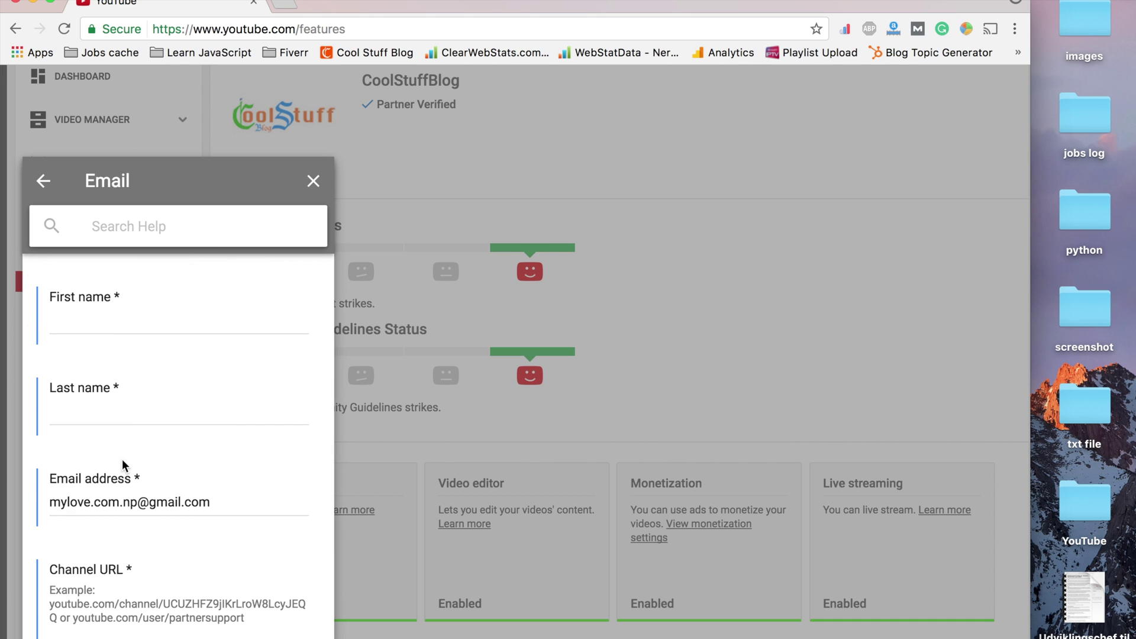
pyautogui.scroll(-6, 114, 547)
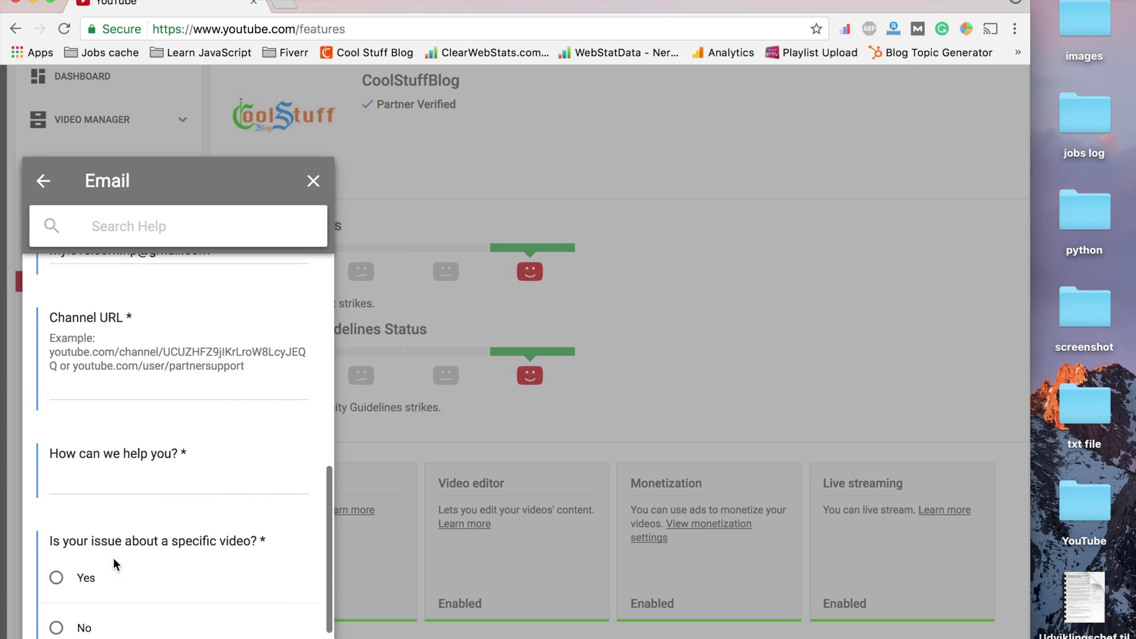
pyautogui.click(120, 484)
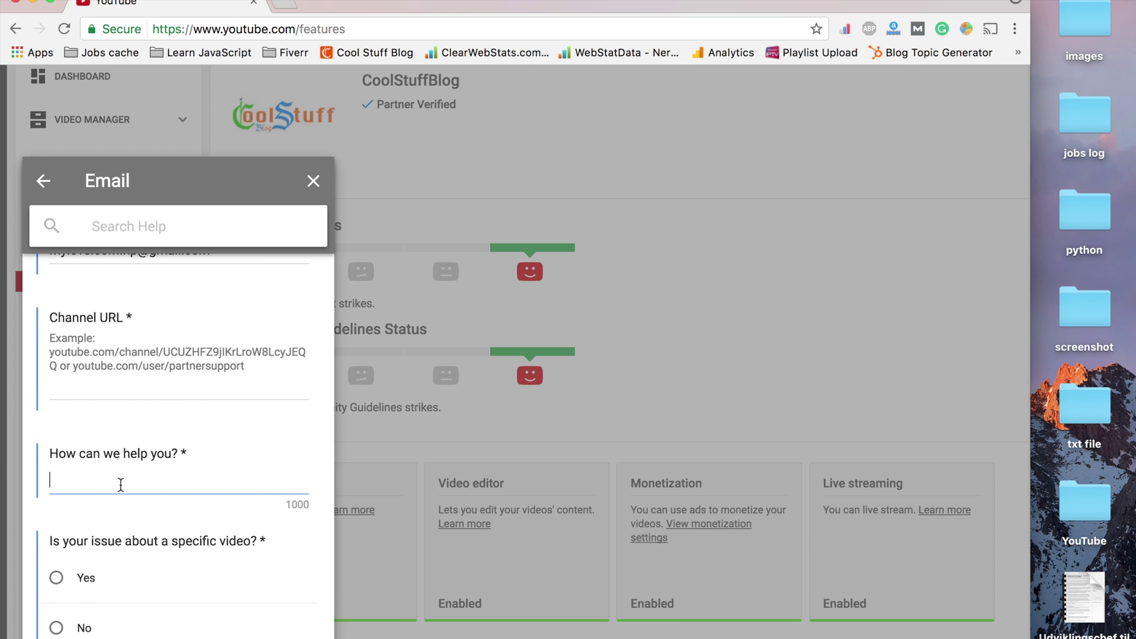
pyautogui.scroll(-1, 121, 484)
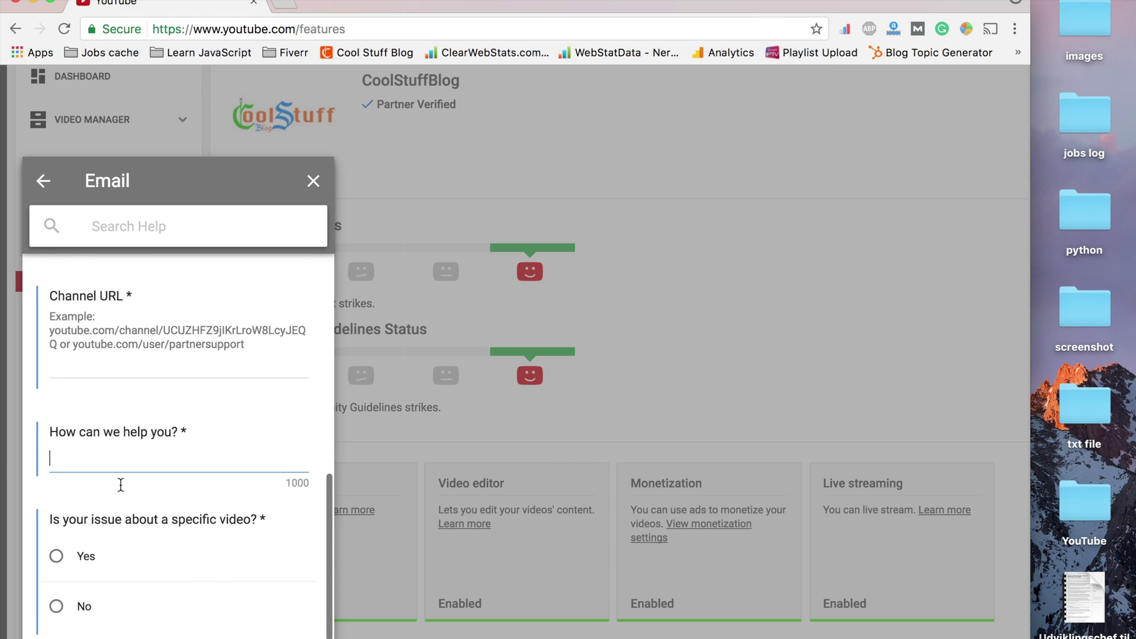
pyautogui.scroll(2, 121, 484)
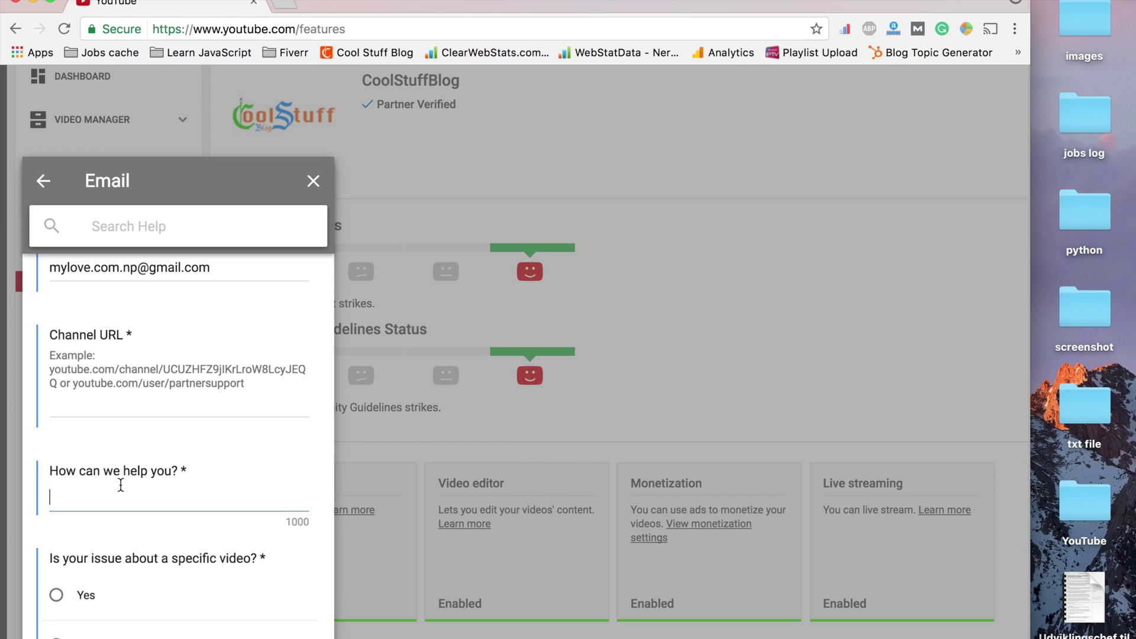
pyautogui.scroll(2, 121, 484)
pyautogui.click(142, 437)
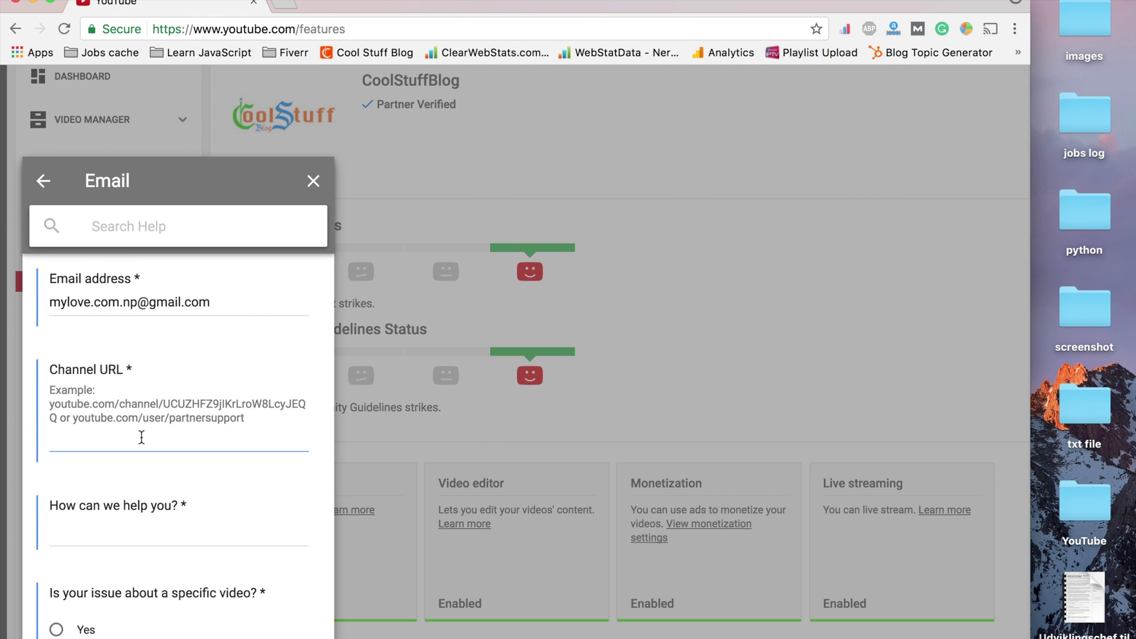
pyautogui.scroll(-4, 141, 438)
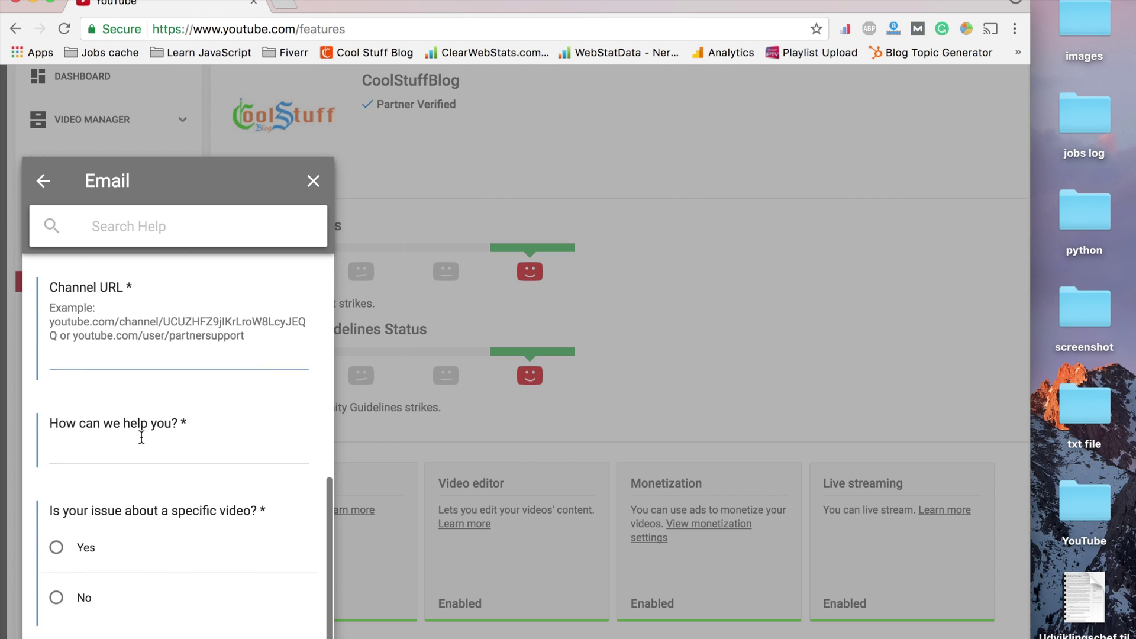
pyautogui.click(142, 446)
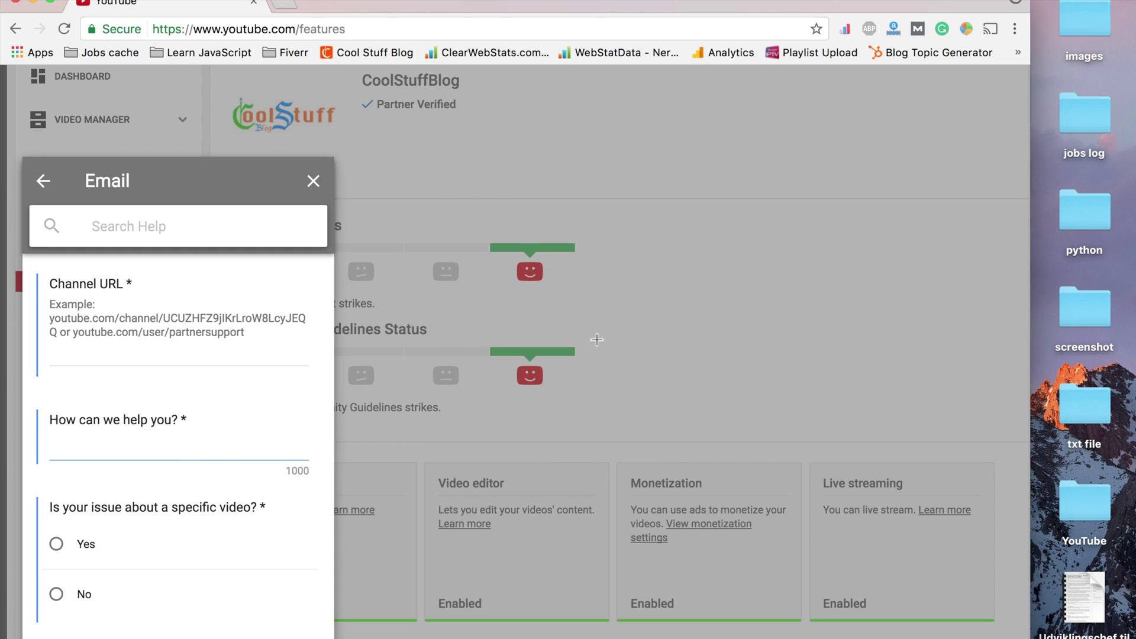
pyautogui.scroll(-5, 271, 537)
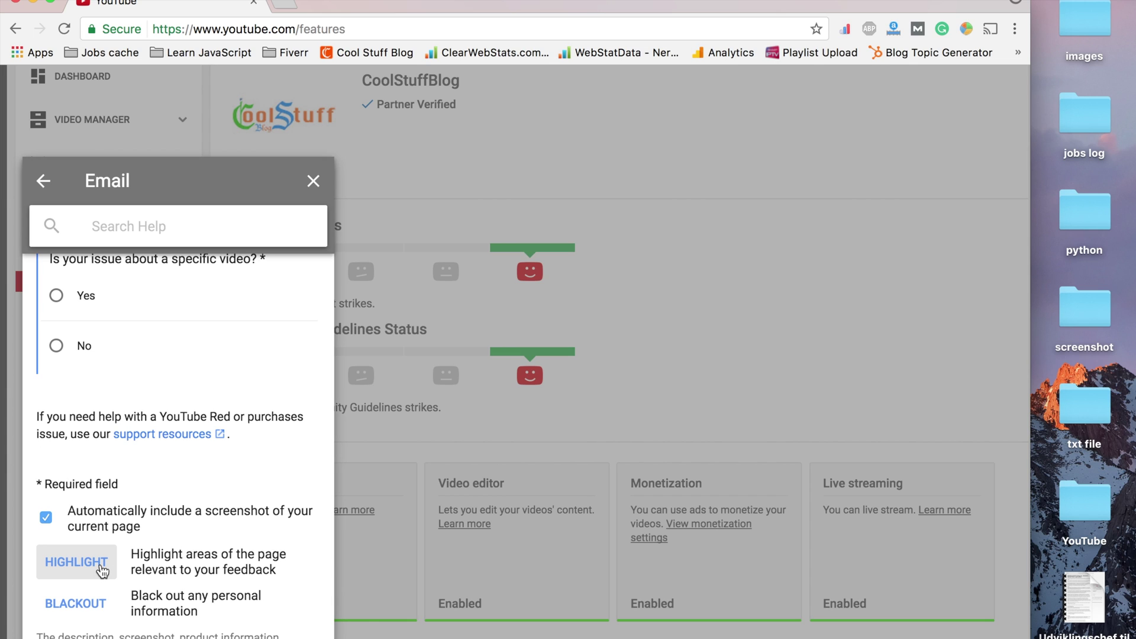
# Step: Draw a yellow highlight over the channel status page, then go back to the Help panel's contact options
pyautogui.click(102, 570)
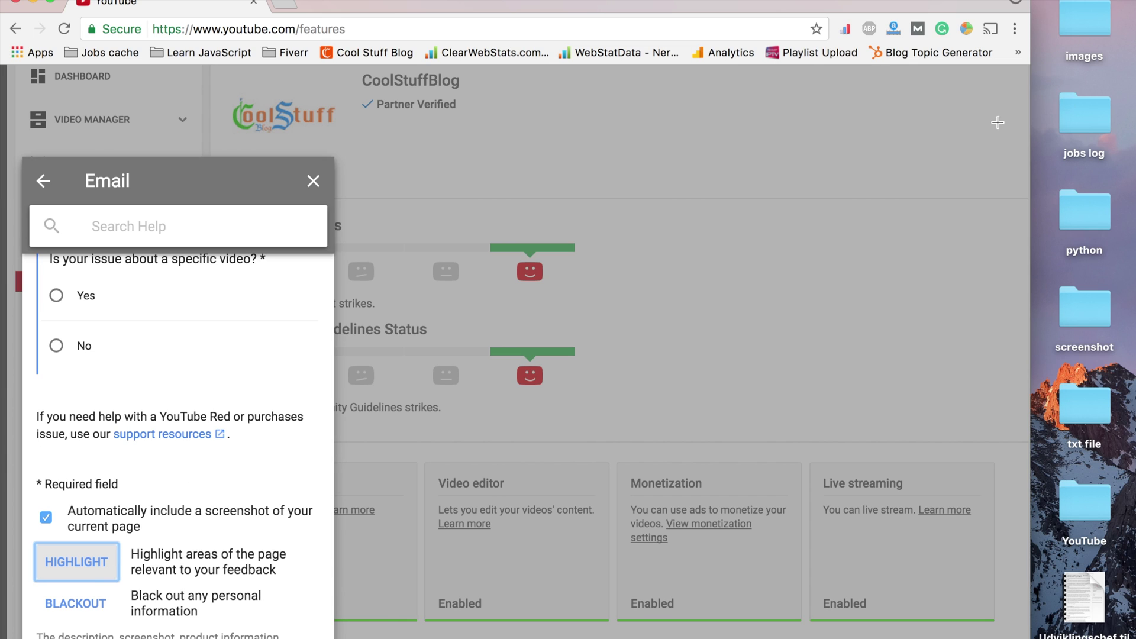
pyautogui.moveTo(1001, 74); pyautogui.dragTo(339, 638)
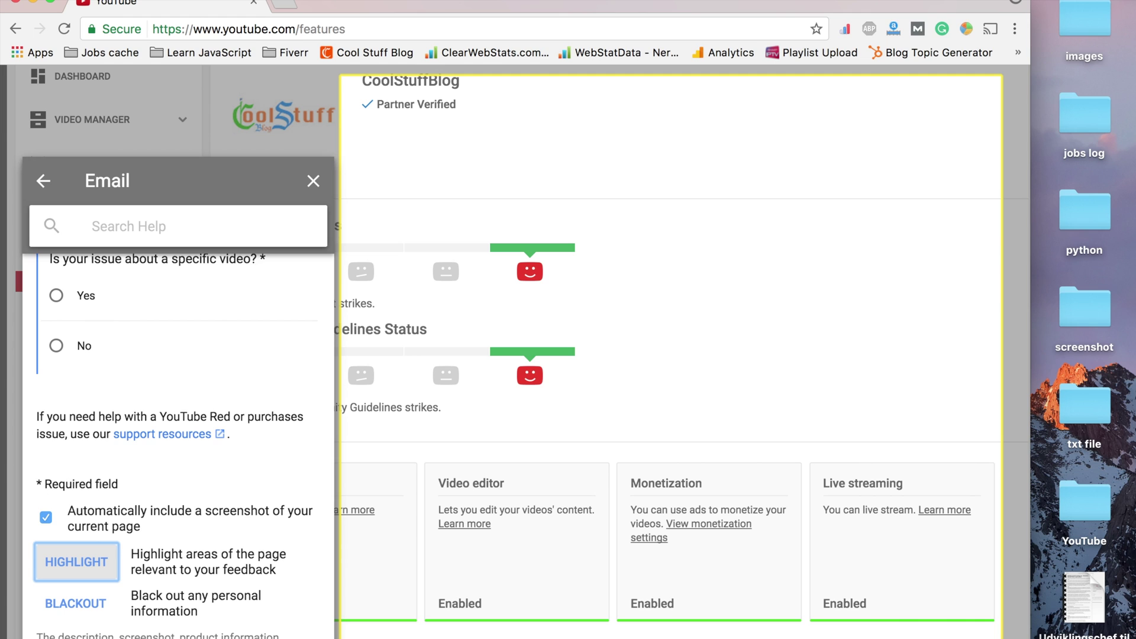
pyautogui.moveTo(339, 638); pyautogui.dragTo(117, 155)
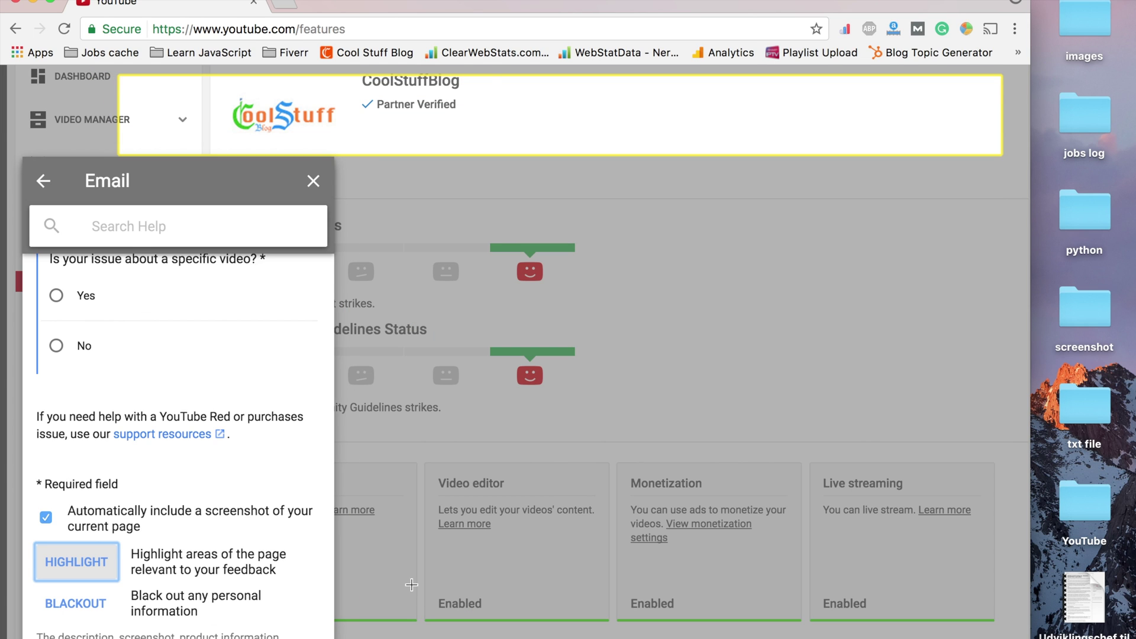
pyautogui.moveTo(411, 585); pyautogui.dragTo(332, 618)
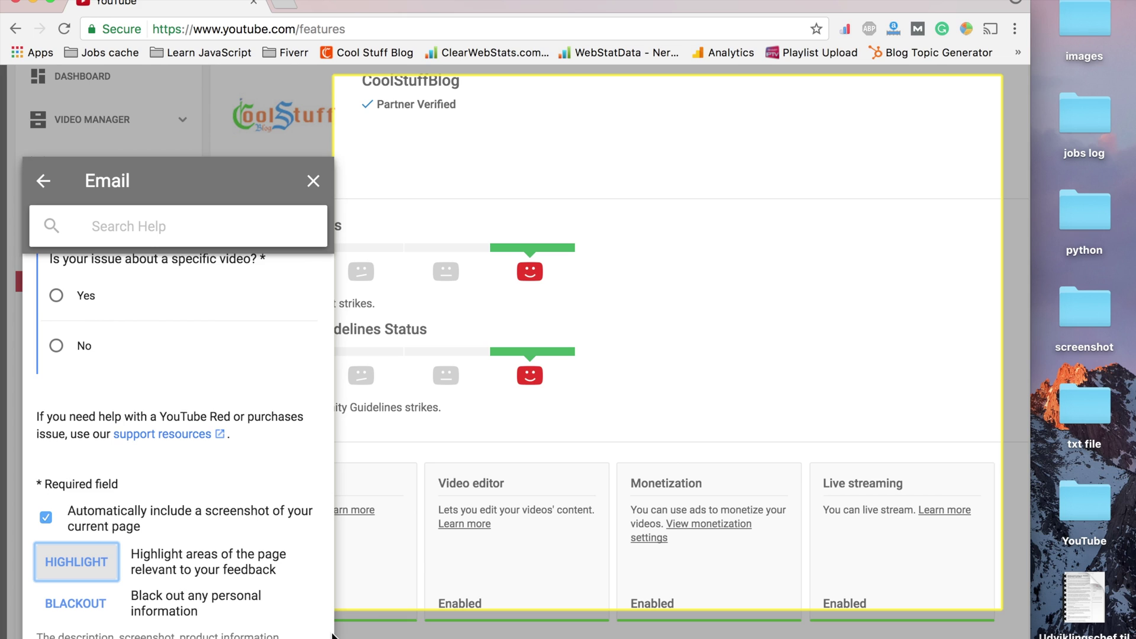
pyautogui.moveTo(332, 637); pyautogui.dragTo(350, 638)
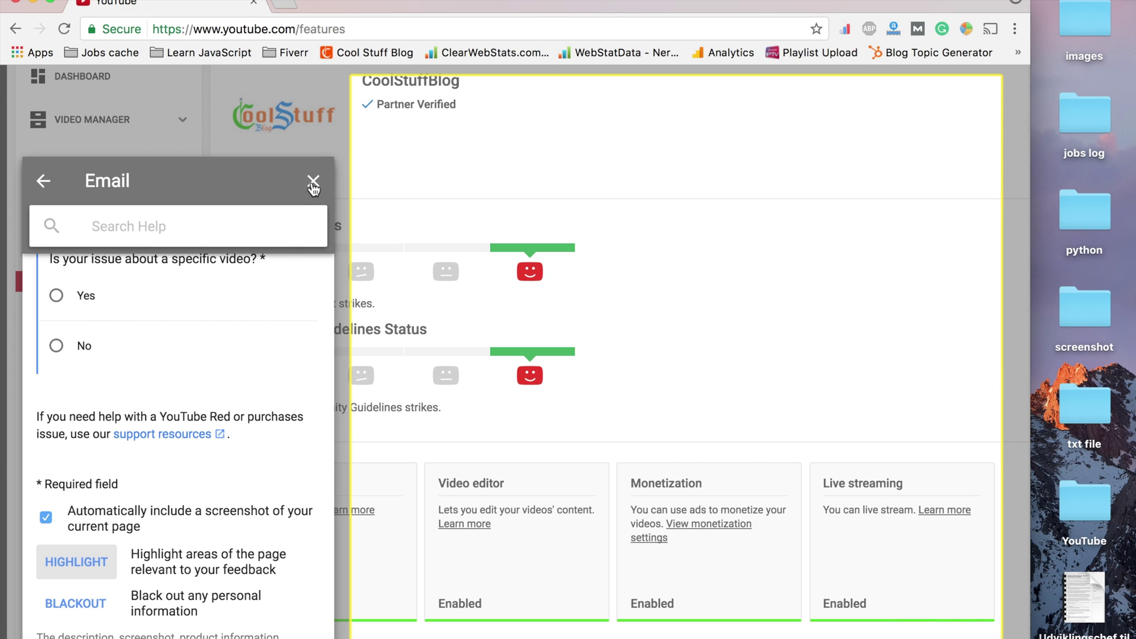
pyautogui.click(44, 182)
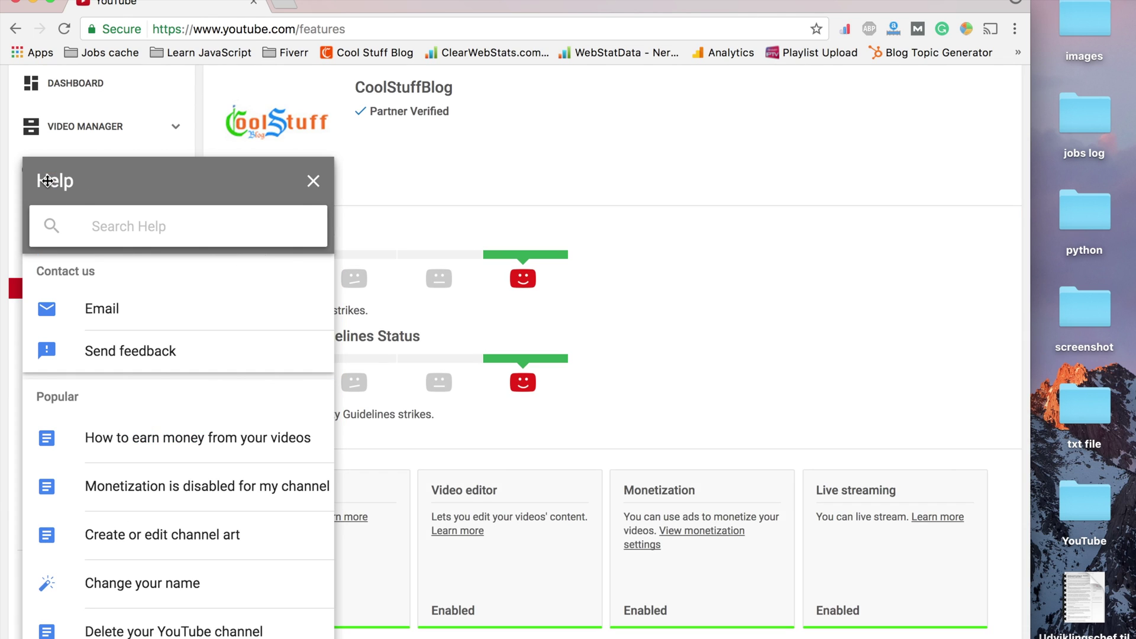
# Step: Start a Send feedback report with the Status and Features page screenshot attached, ready for a description
pyautogui.click(156, 352)
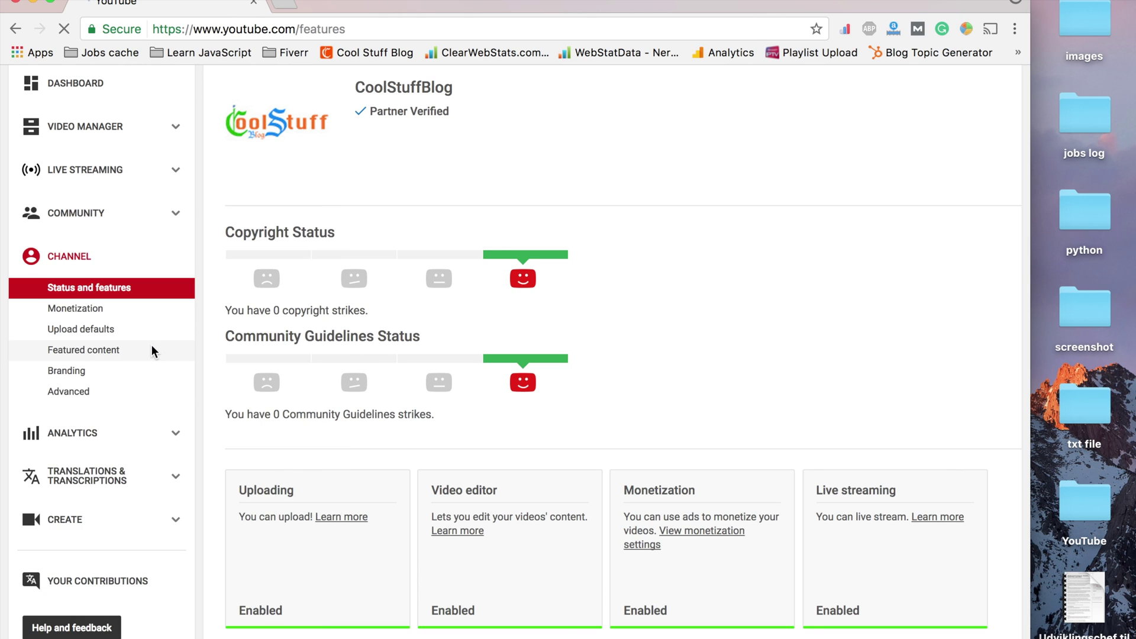
pyautogui.moveTo(453, 142); pyautogui.dragTo(494, 155)
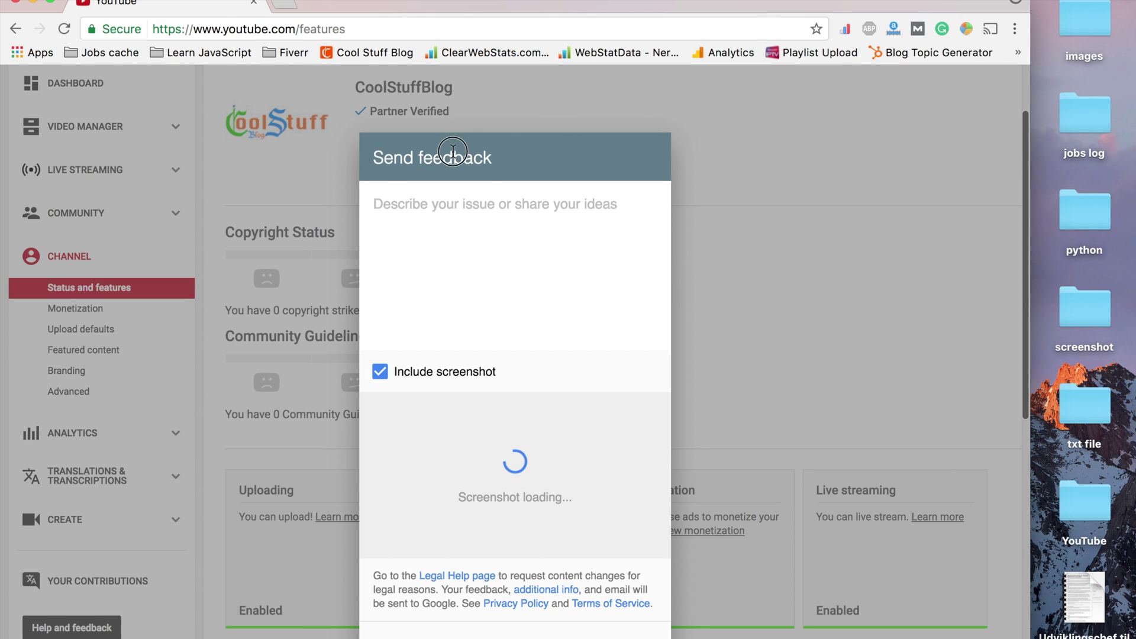
pyautogui.click(527, 210)
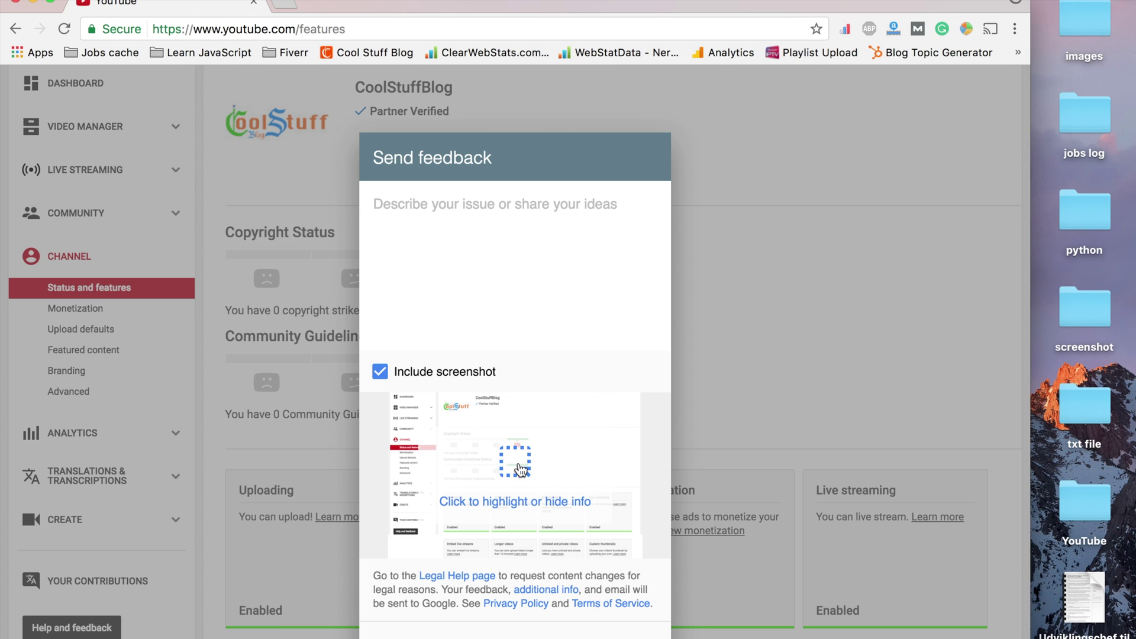
# Step: Box the Partner Verified header, strike status section and Monetization card in yellow, then finish highlighting
pyautogui.click(520, 470)
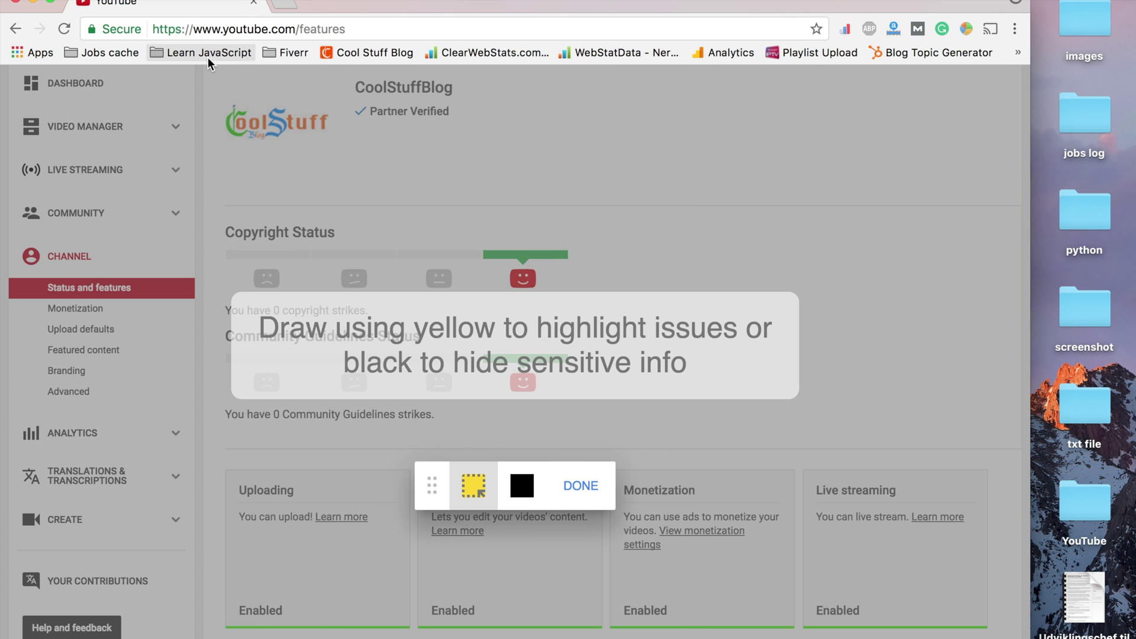
pyautogui.moveTo(213, 73)
pyautogui.mouseDown()
pyautogui.moveTo(590, 162)
pyautogui.moveTo(574, 188)
pyautogui.mouseUp()
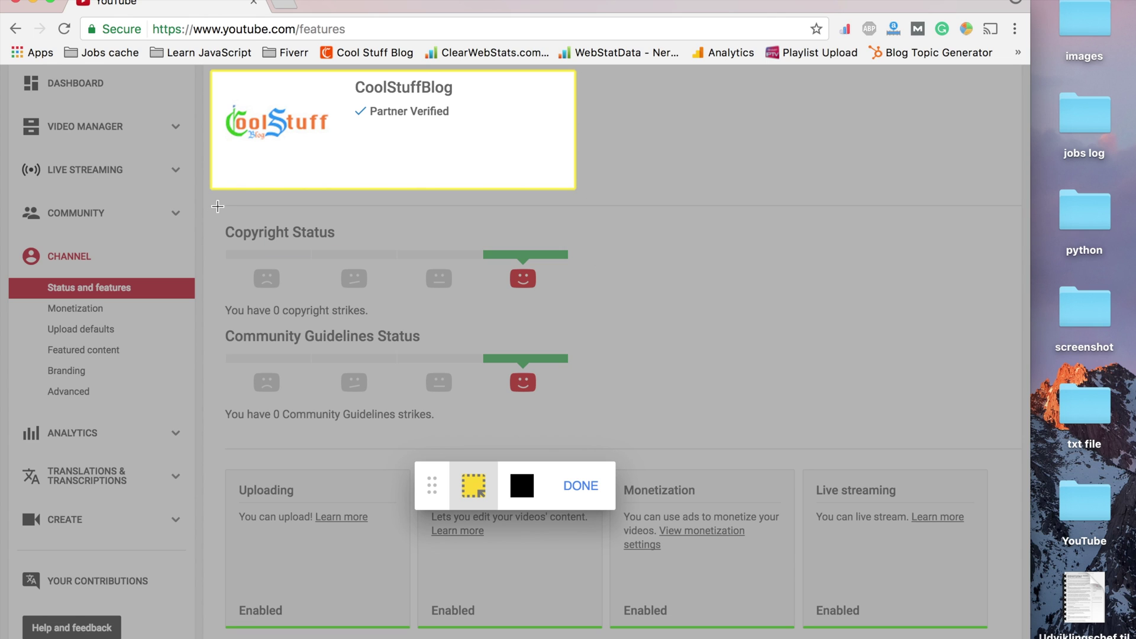
pyautogui.moveTo(217, 208)
pyautogui.mouseDown()
pyautogui.moveTo(483, 366)
pyautogui.moveTo(588, 396)
pyautogui.moveTo(637, 424)
pyautogui.moveTo(641, 442)
pyautogui.mouseUp()
pyautogui.moveTo(795, 467); pyautogui.dragTo(619, 633)
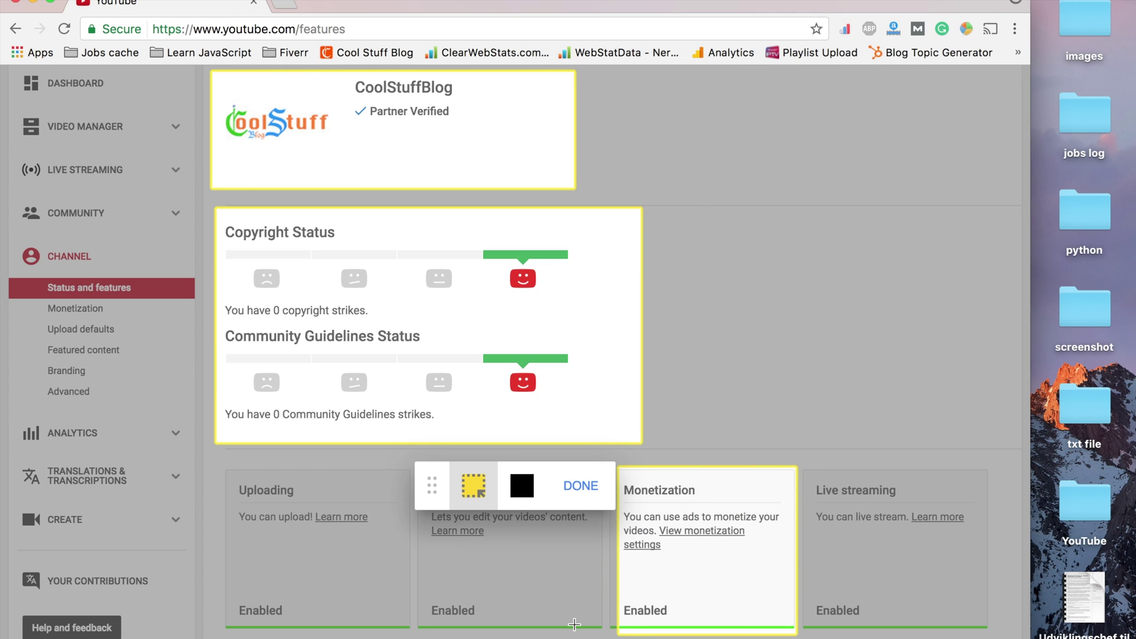
pyautogui.scroll(-2, 574, 624)
pyautogui.scroll(-3, 573, 624)
pyautogui.click(582, 488)
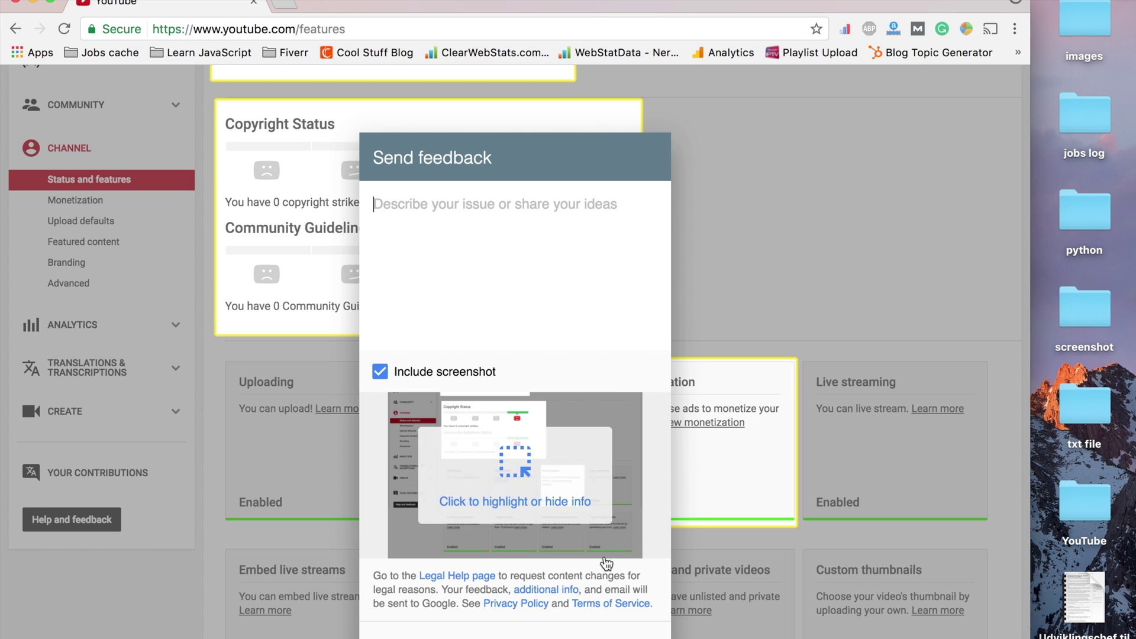
# Step: Dismiss the feedback dialog and scroll back to the top of the Status and Features page
pyautogui.click(728, 186)
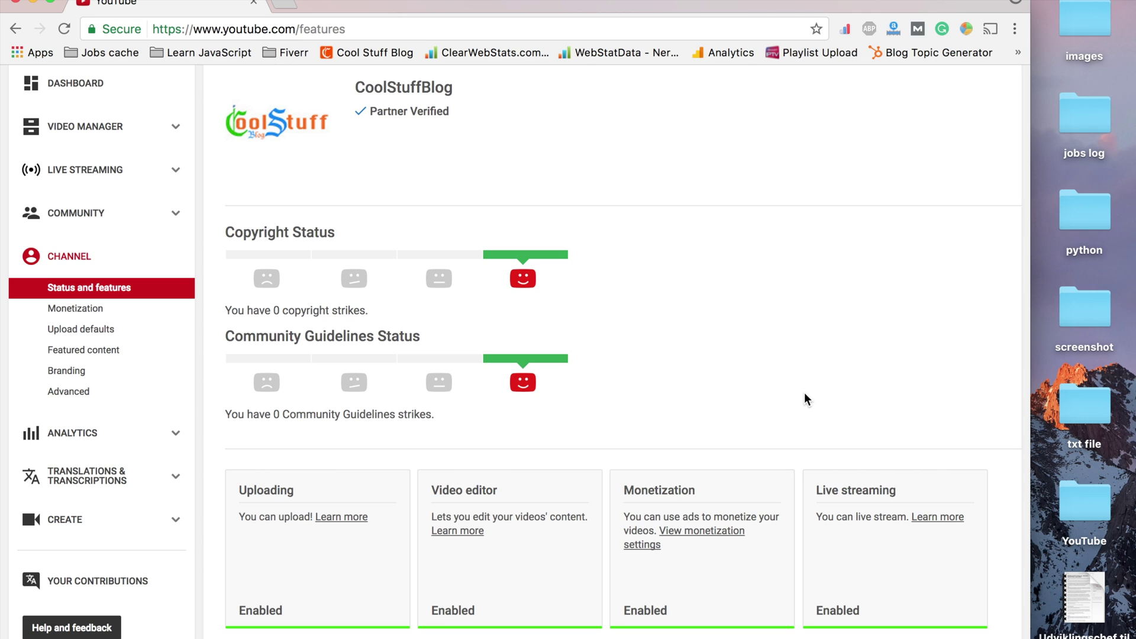
pyautogui.scroll(3, 803, 392)
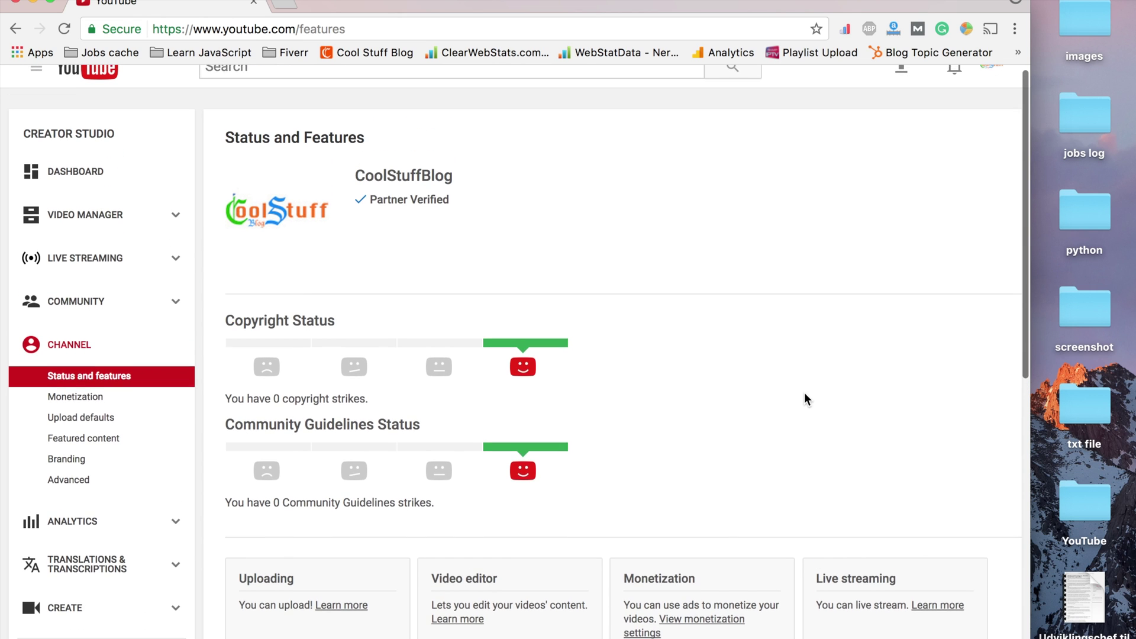